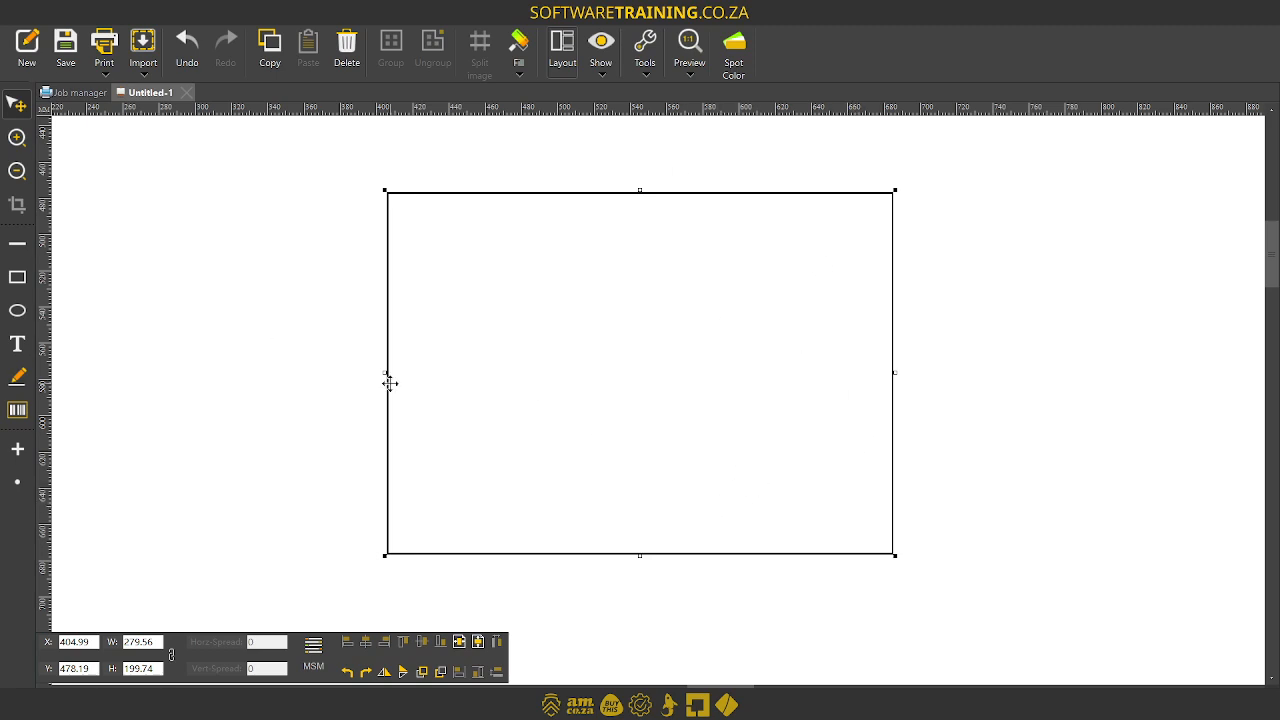
Step: Open the image fill settings for the rectangle on the canvas
left_click(190, 252)
left_click(519, 199)
left_click(521, 75)
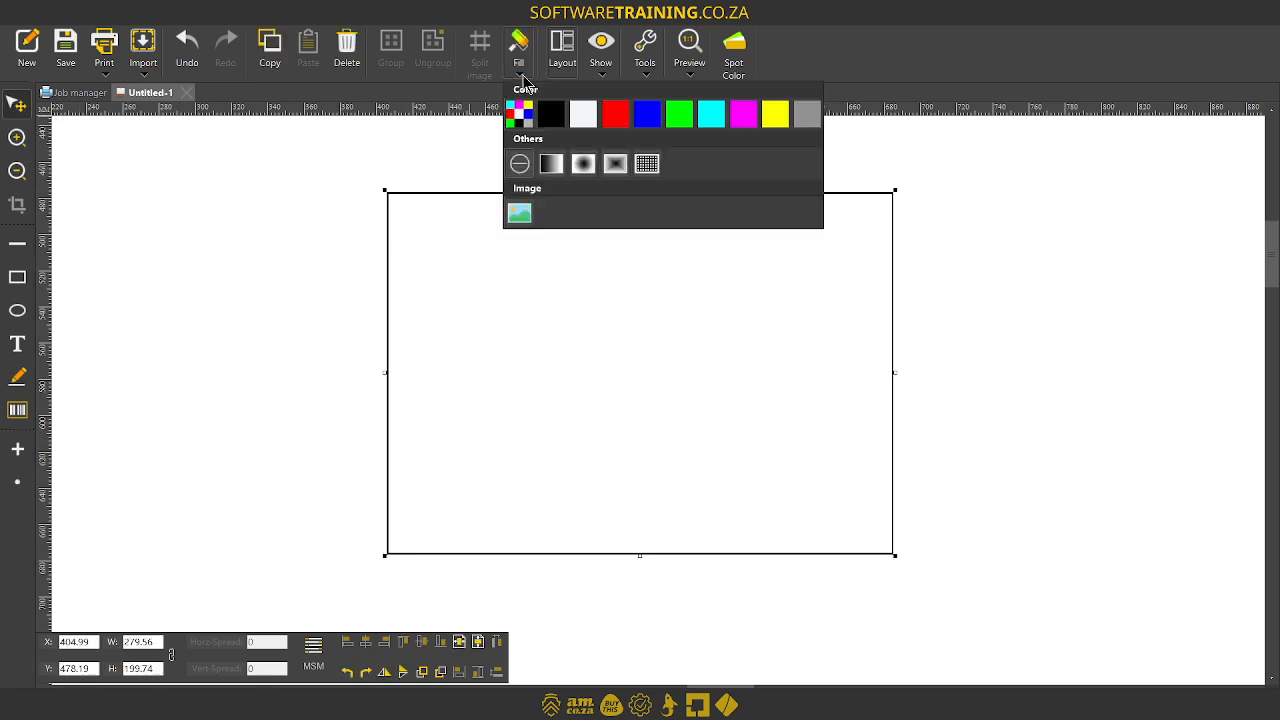
left_click(521, 214)
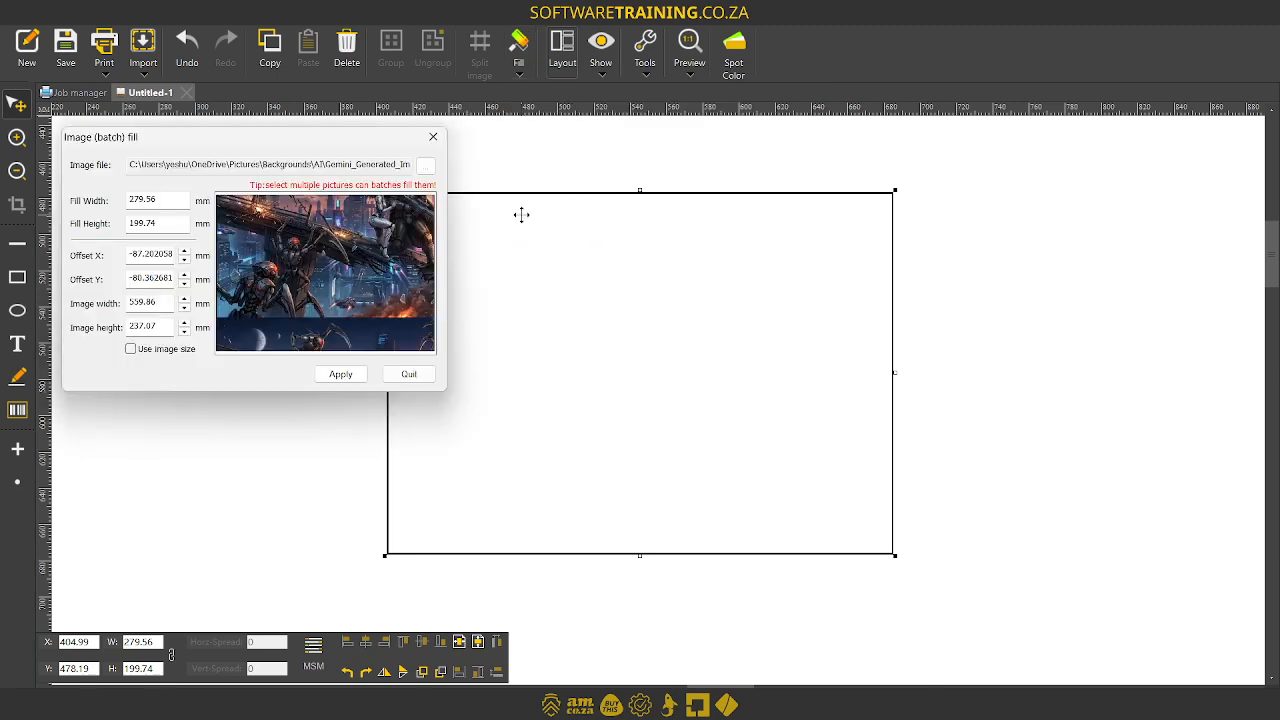
left_click_drag(499, 153, 761, 240)
left_click_drag(762, 240, 757, 194)
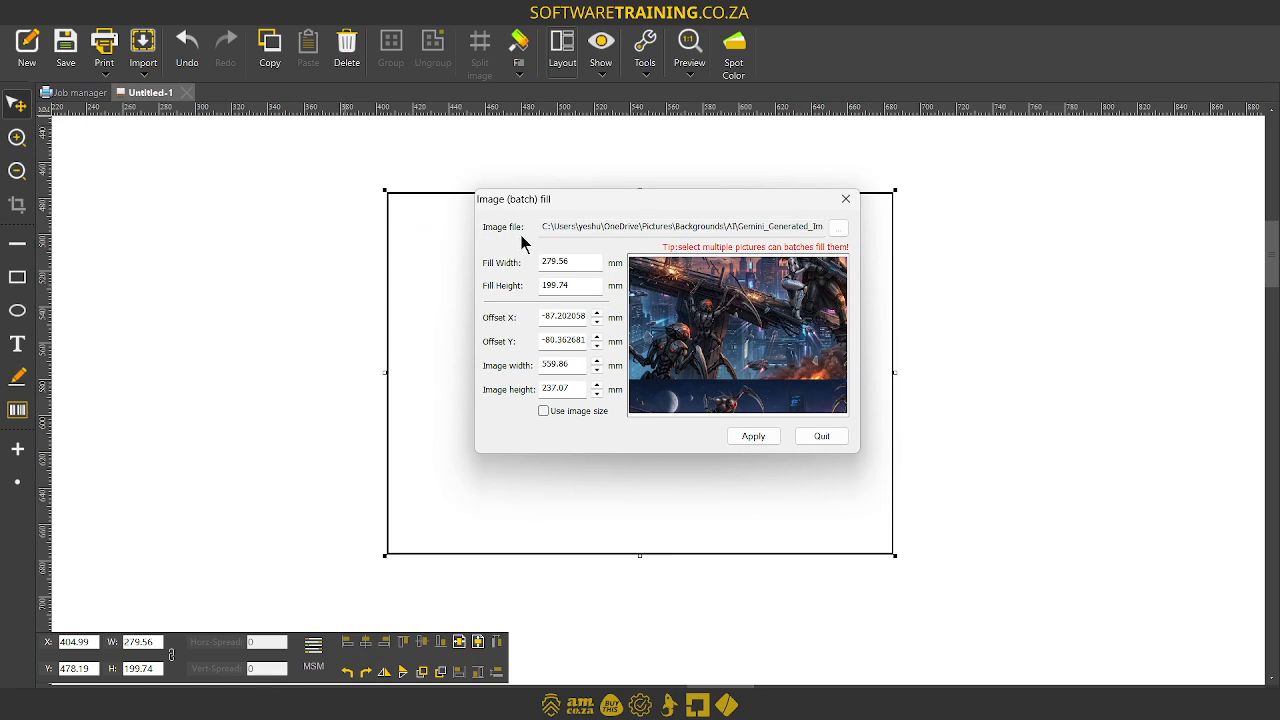
Step: Load Gemini_Generated_Image_dw2zhidw2zhidw2z from the AI backgrounds folder and apply it as the rectangle's fill
left_click(840, 229)
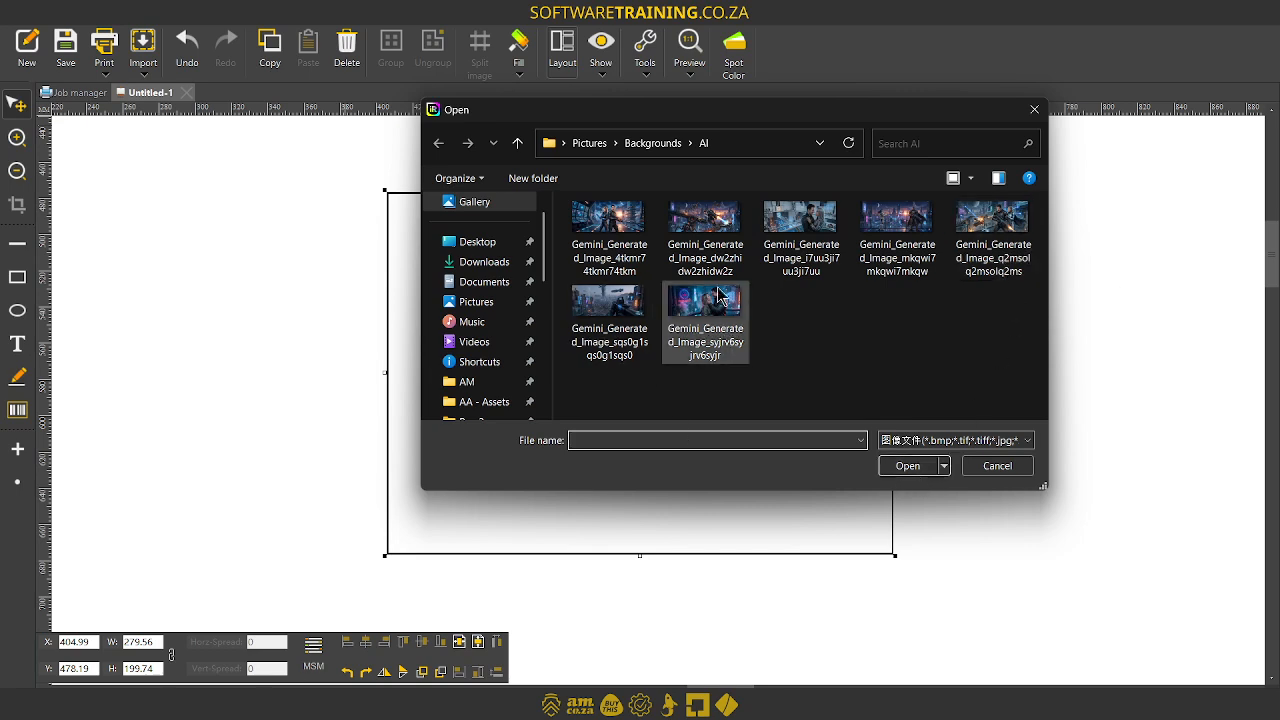
left_click(695, 232)
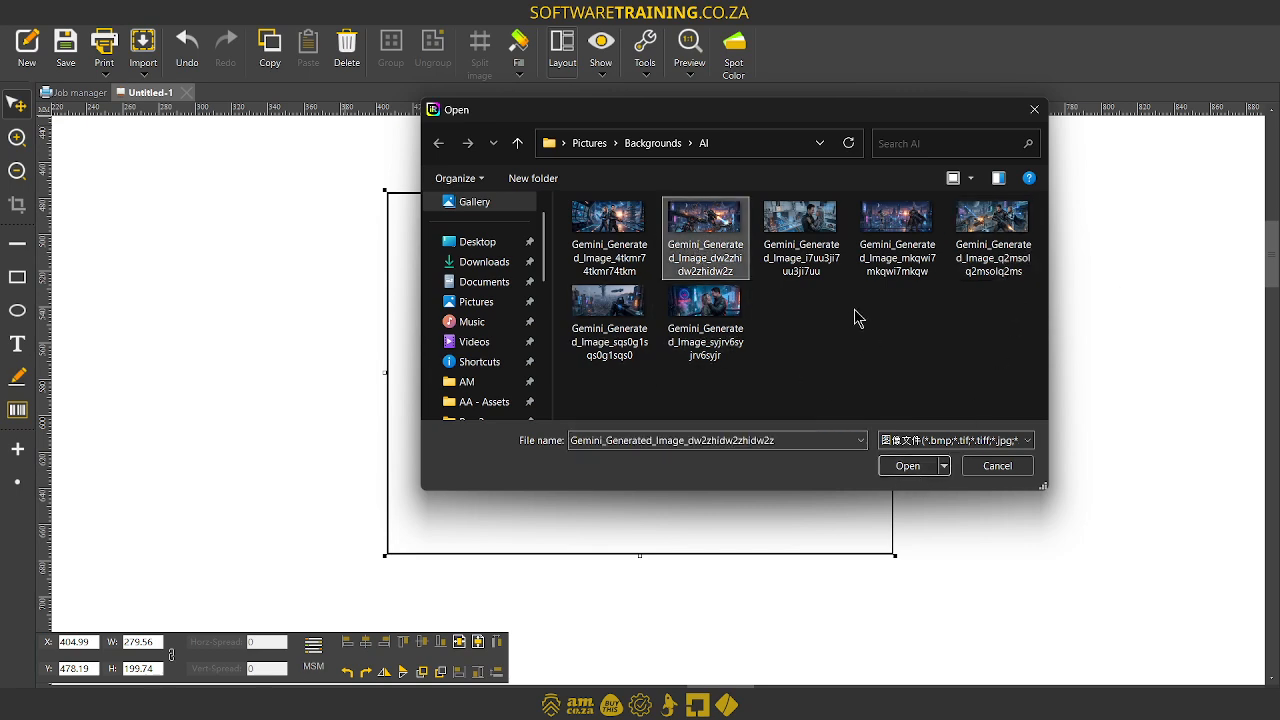
left_click(910, 466)
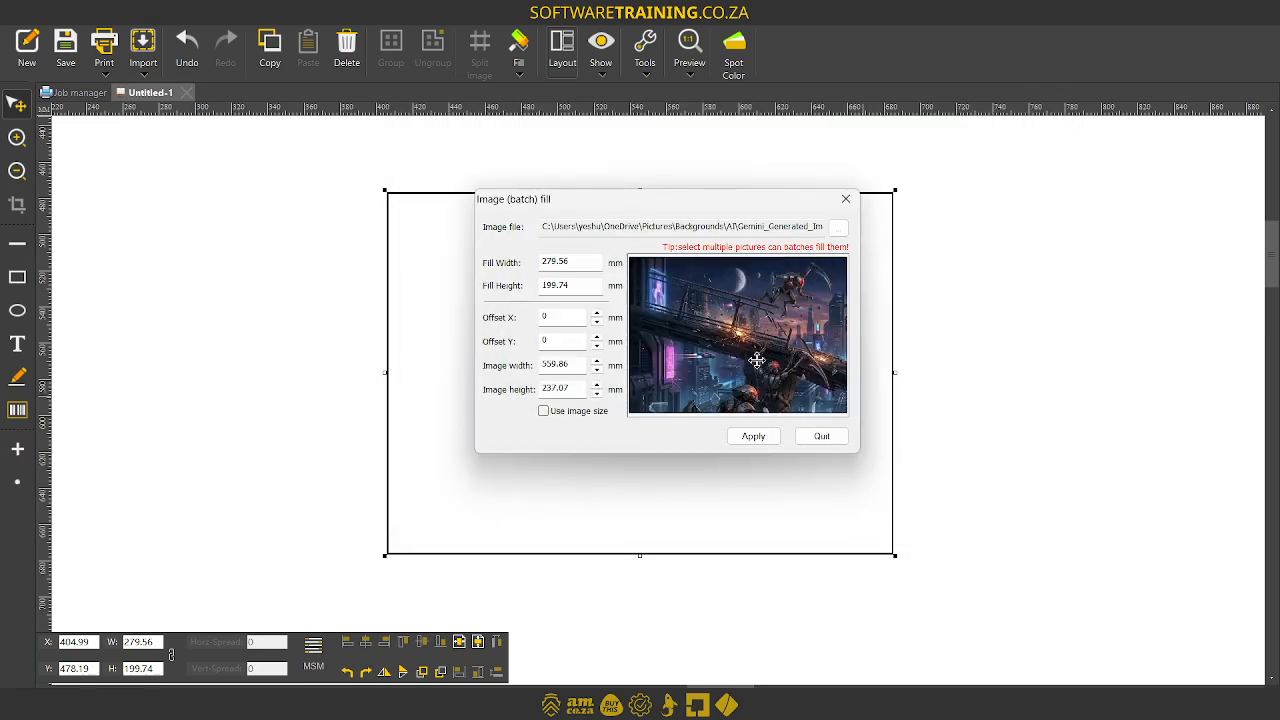
left_click_drag(709, 200, 274, 174)
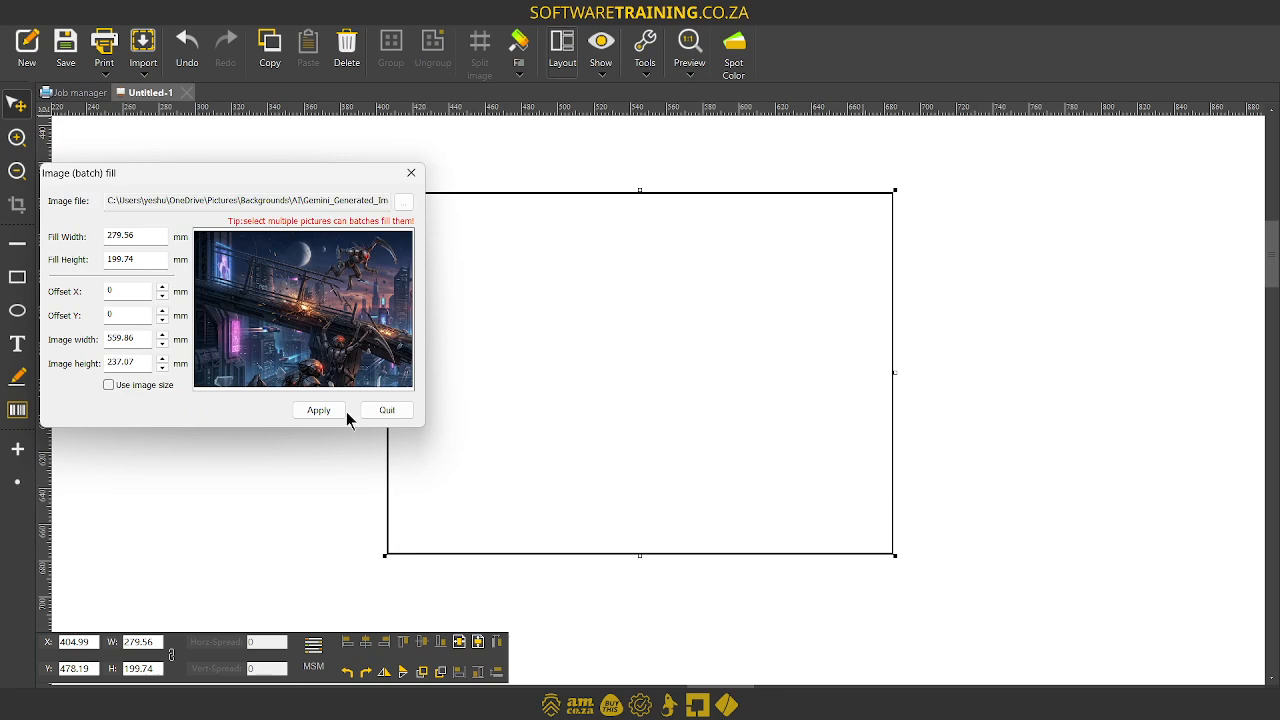
left_click(318, 410)
Step: Set the fill width to 400 mm and apply it to the rectangle
left_click_drag(309, 170, 1086, 180)
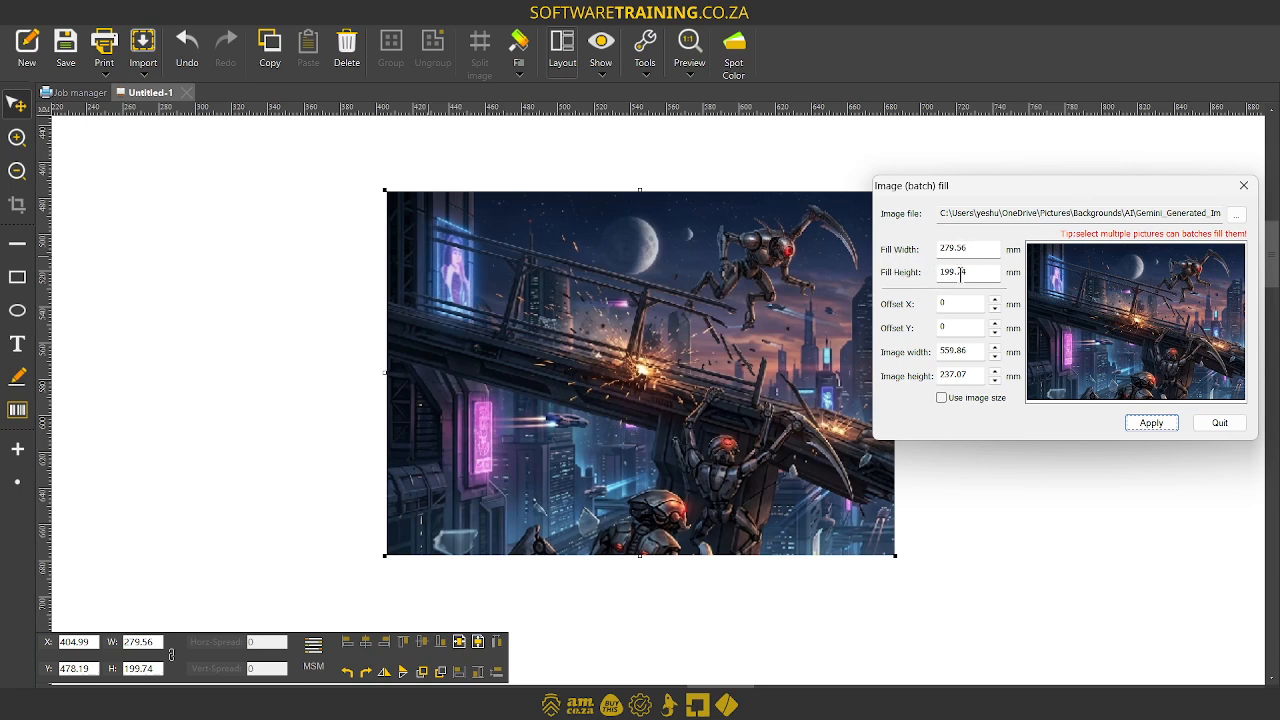
left_click_drag(990, 250, 906, 249)
type("400")
left_click(1148, 423)
Step: Scale the filled rectangle on the canvas to about 374 × 187 mm and move it to about X 359, Y 483 mm
left_click_drag(1037, 197, 1020, 418)
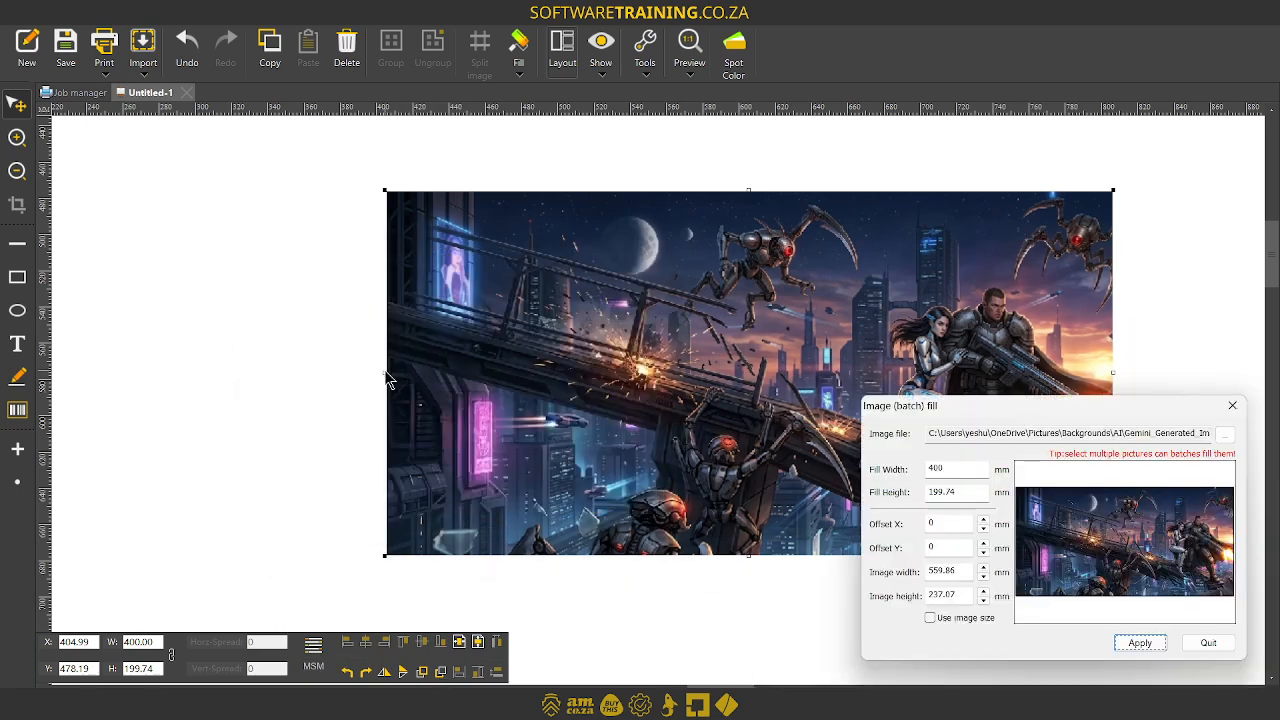
left_click_drag(383, 198, 623, 310)
left_click_drag(988, 405, 286, 259)
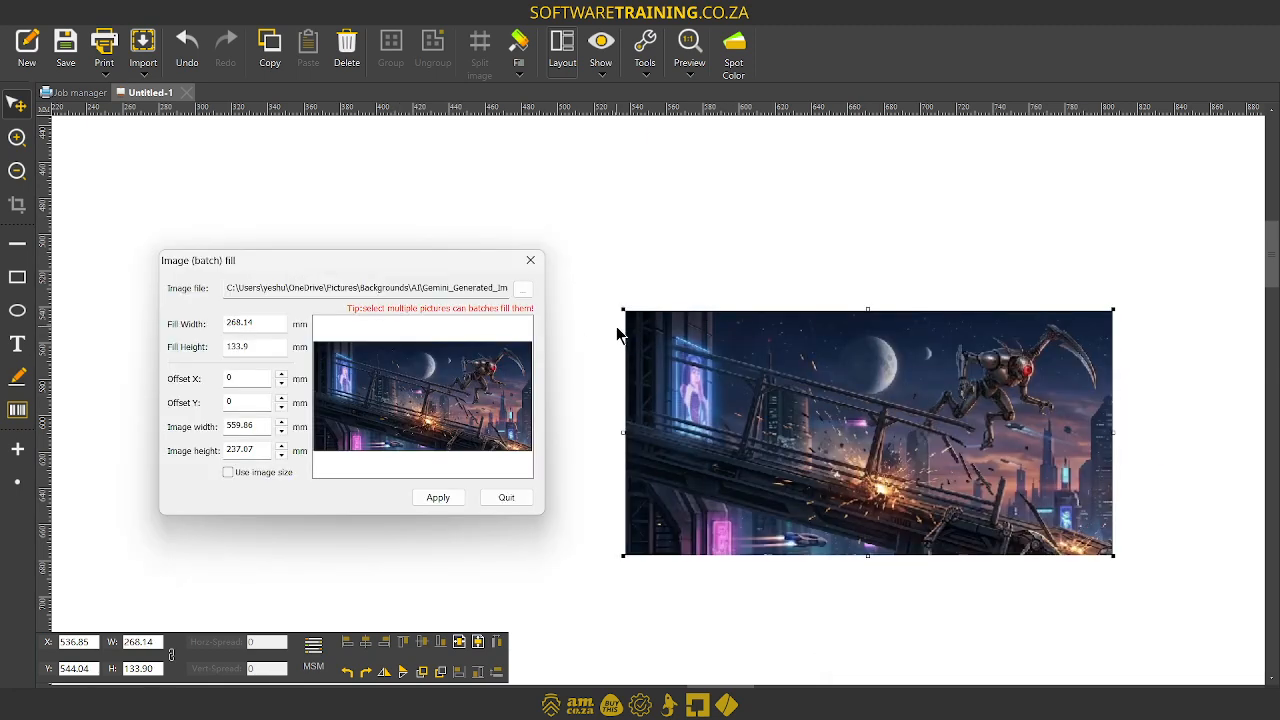
left_click_drag(620, 307, 450, 198)
left_click_drag(1113, 555, 1047, 558)
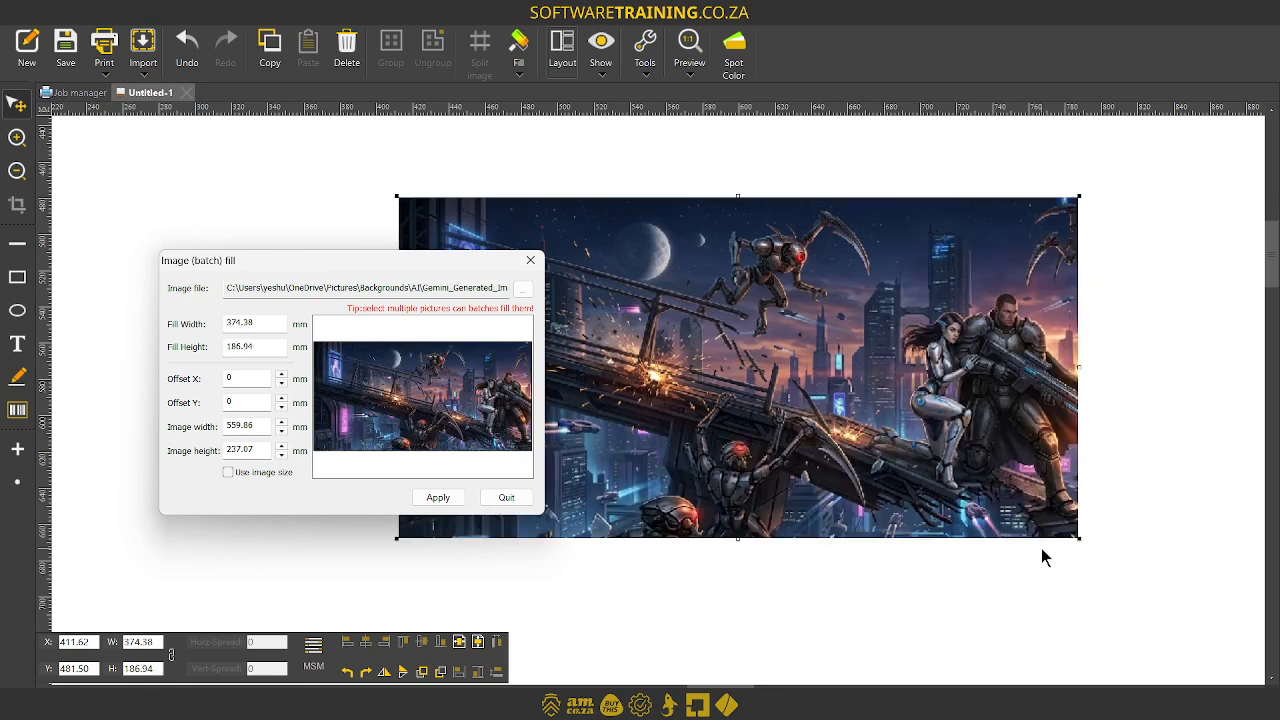
left_click_drag(817, 413, 785, 429)
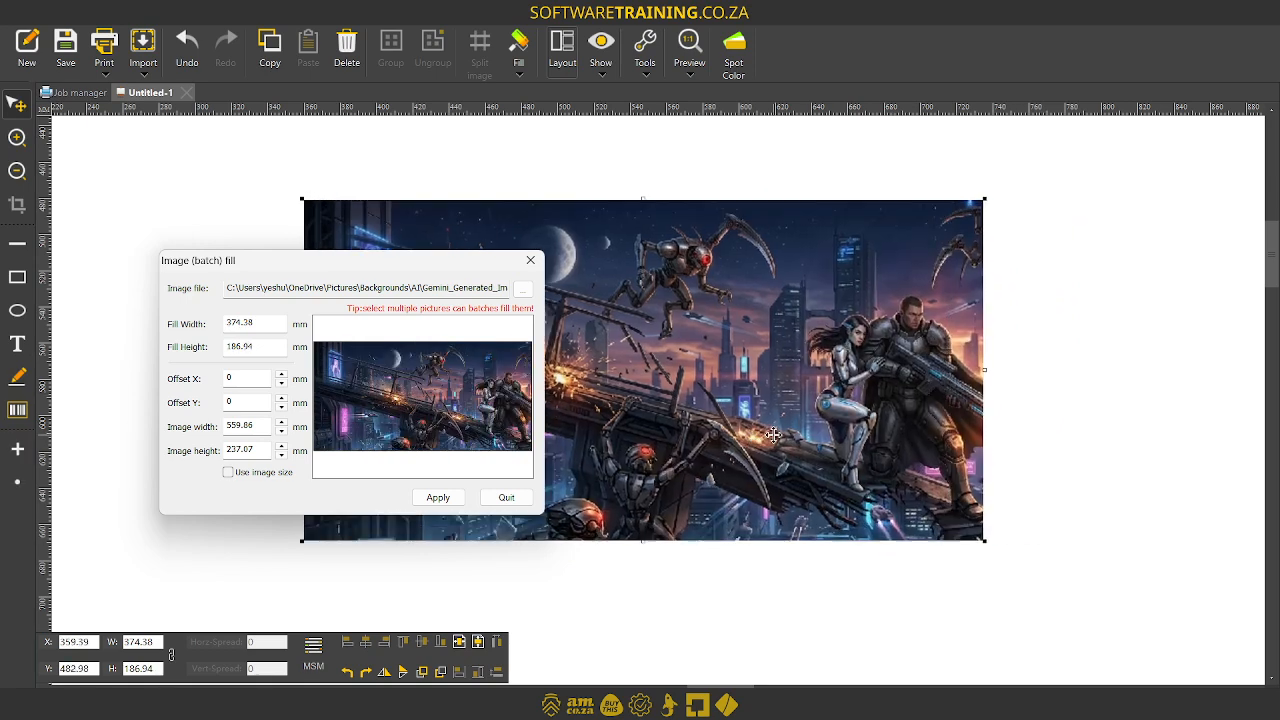
Step: Set the fill's X offset to -100 mm and apply it
left_click_drag(406, 264, 1148, 183)
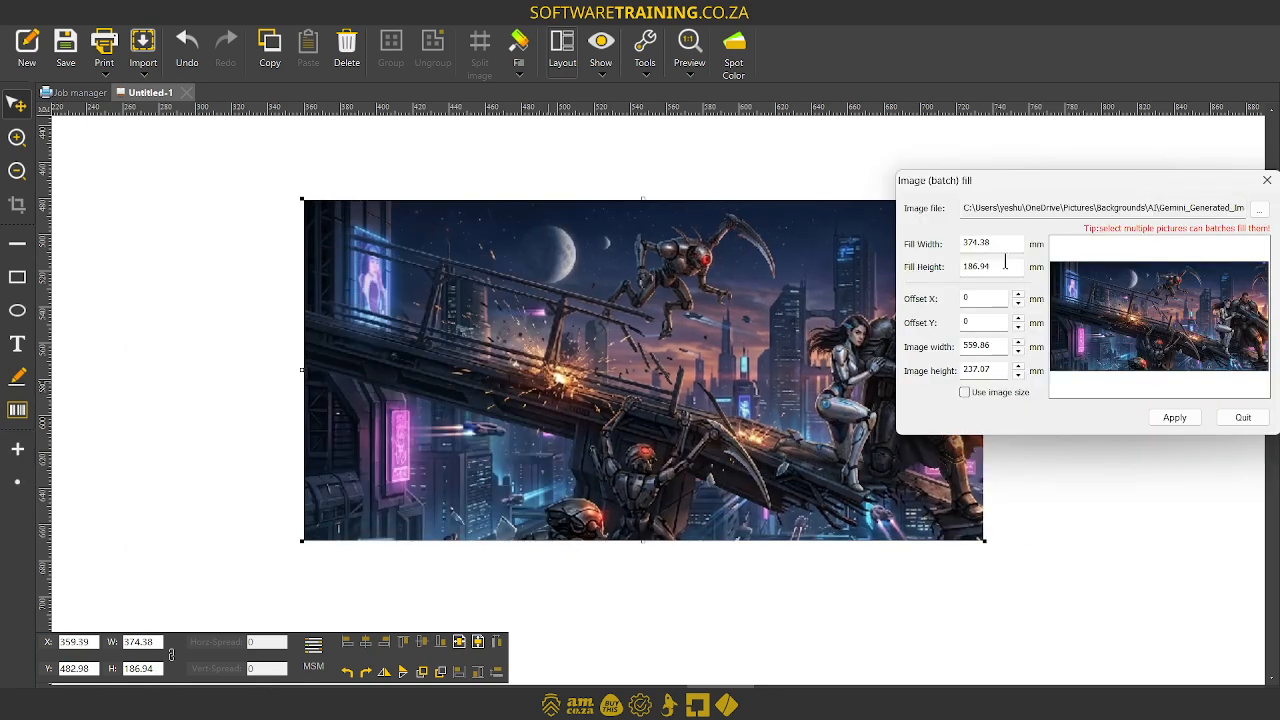
left_click_drag(1016, 189, 1108, 281)
double_click(1049, 386)
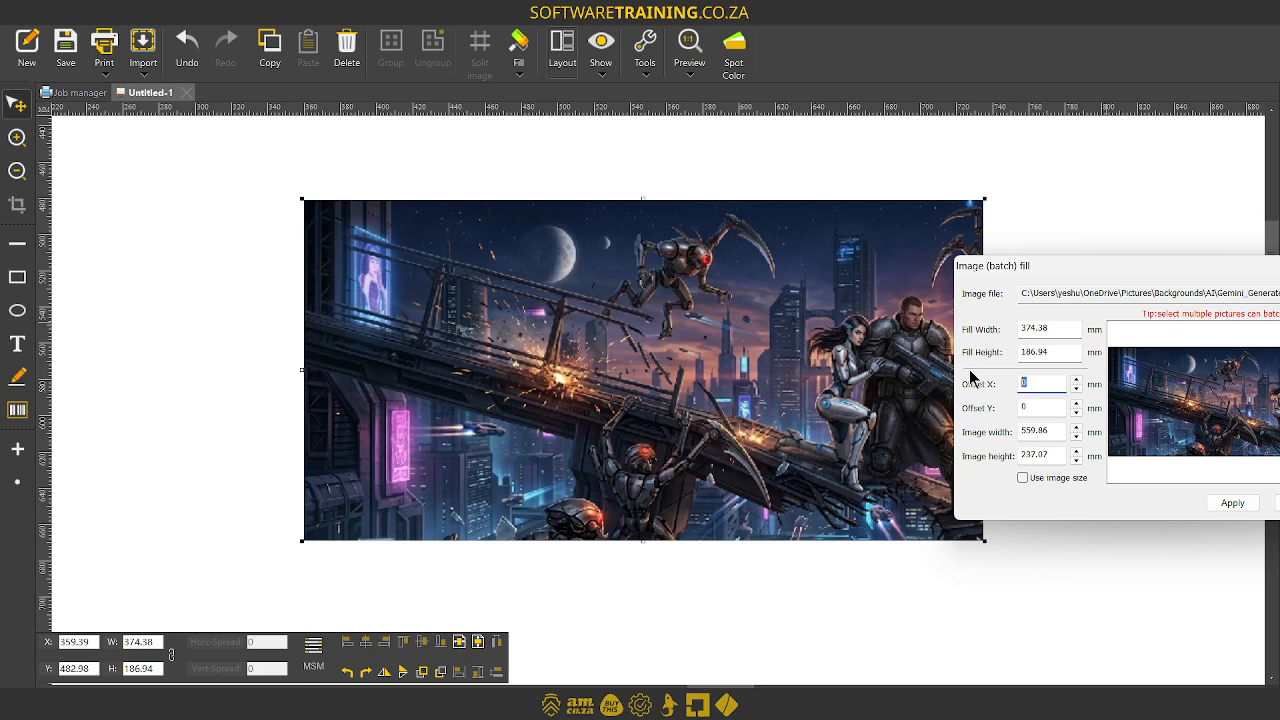
type("-100")
left_click(1230, 505)
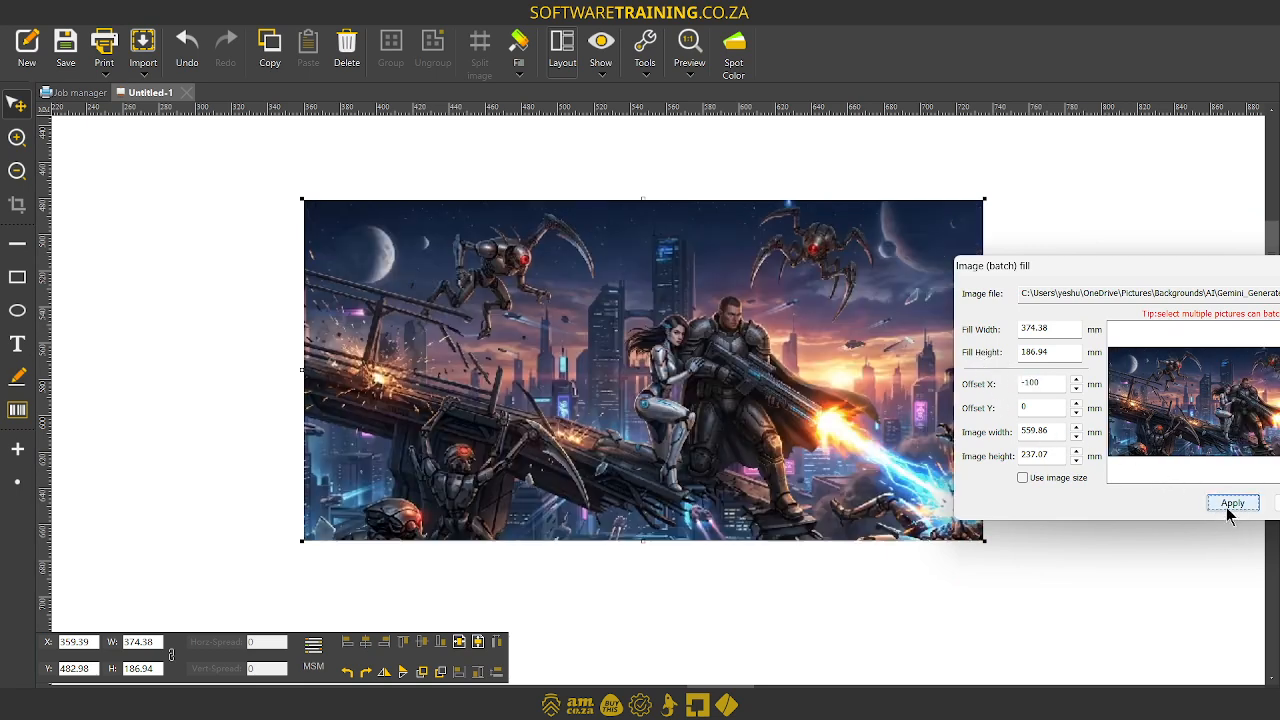
Step: Reposition the image within the fill preview to offsets of about X -129.8, Y -3.4 mm and apply it
left_click_drag(1125, 283, 1062, 248)
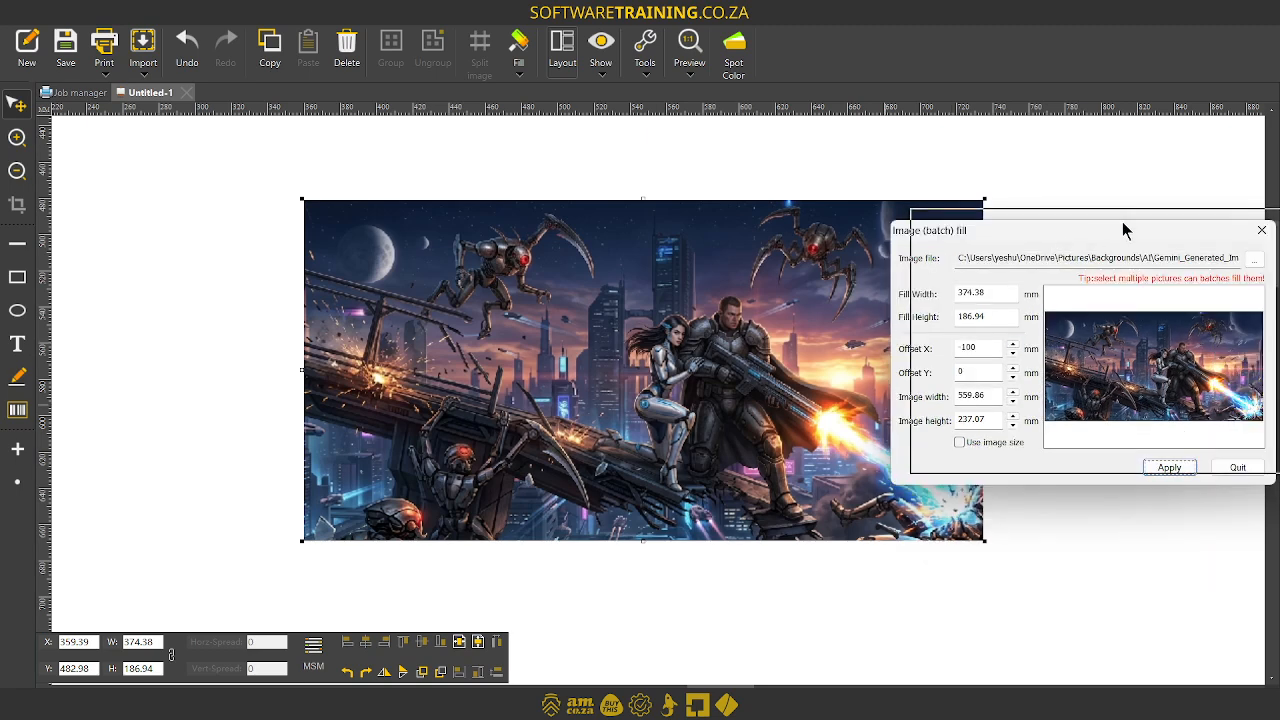
left_click_drag(1123, 229, 1143, 217)
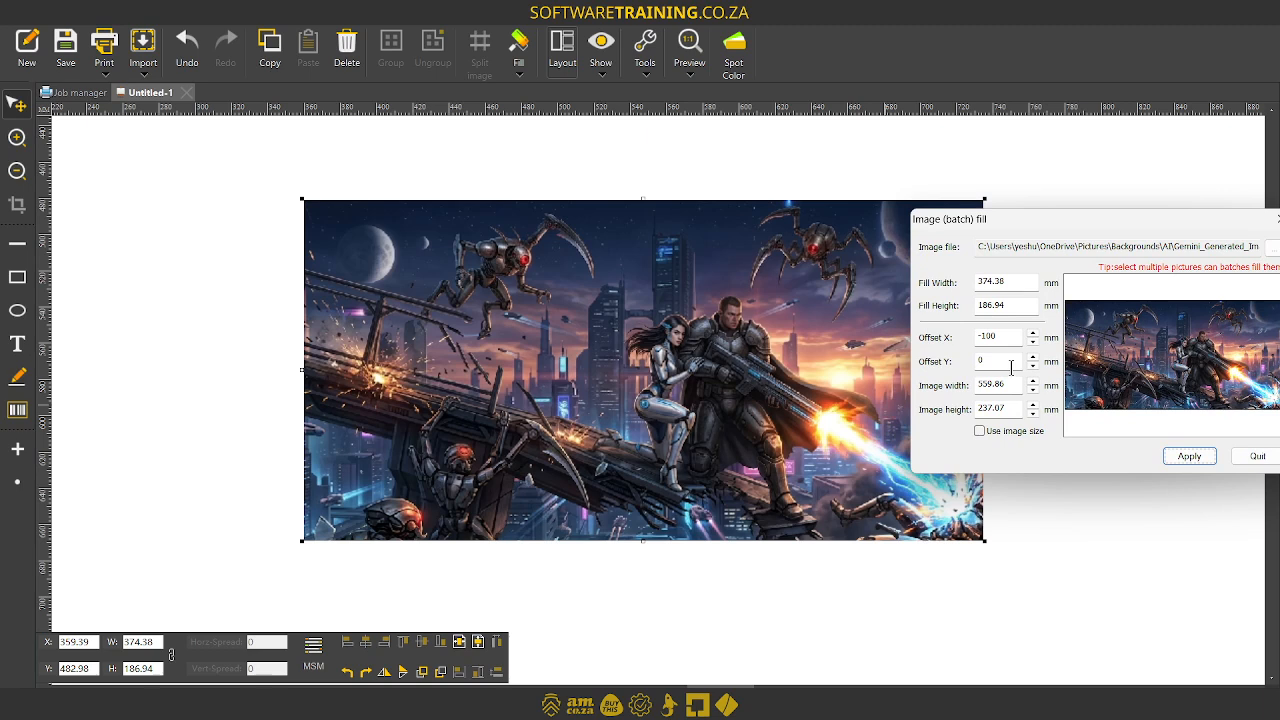
left_click_drag(1080, 223, 1022, 238)
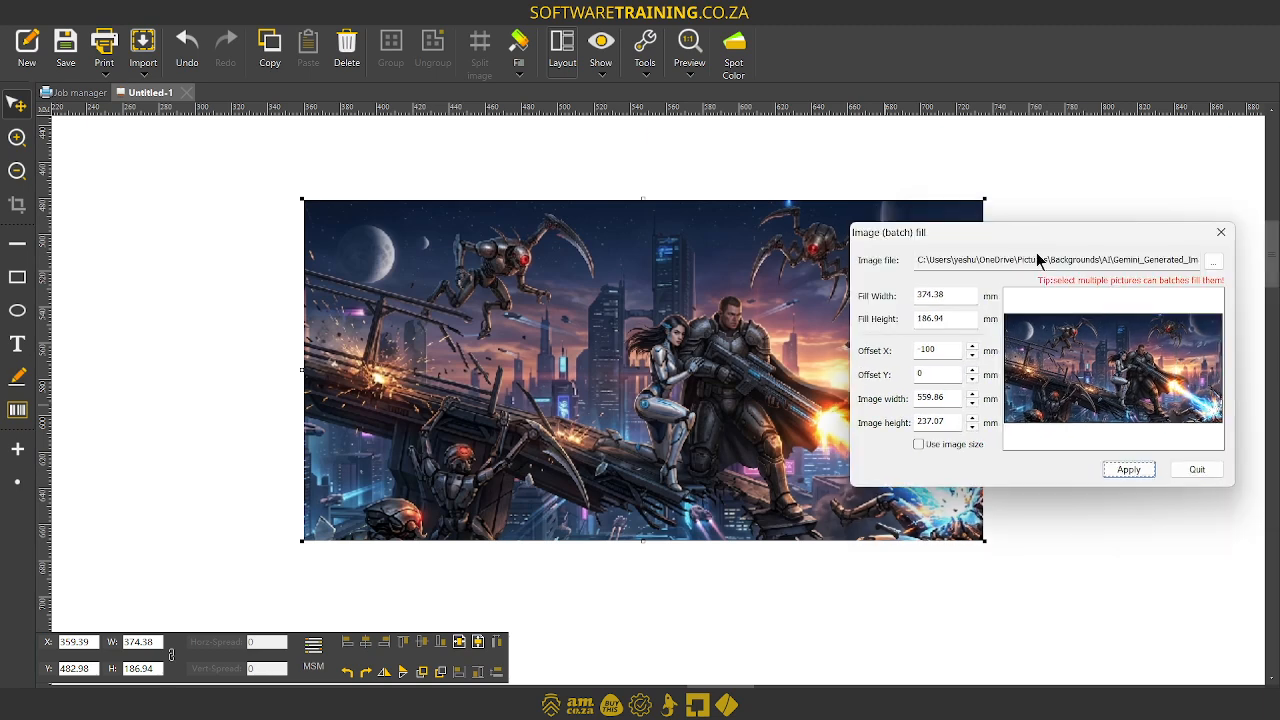
left_click_drag(1165, 390, 1106, 396)
left_click(1128, 470)
left_click(1128, 470)
left_click(1127, 470)
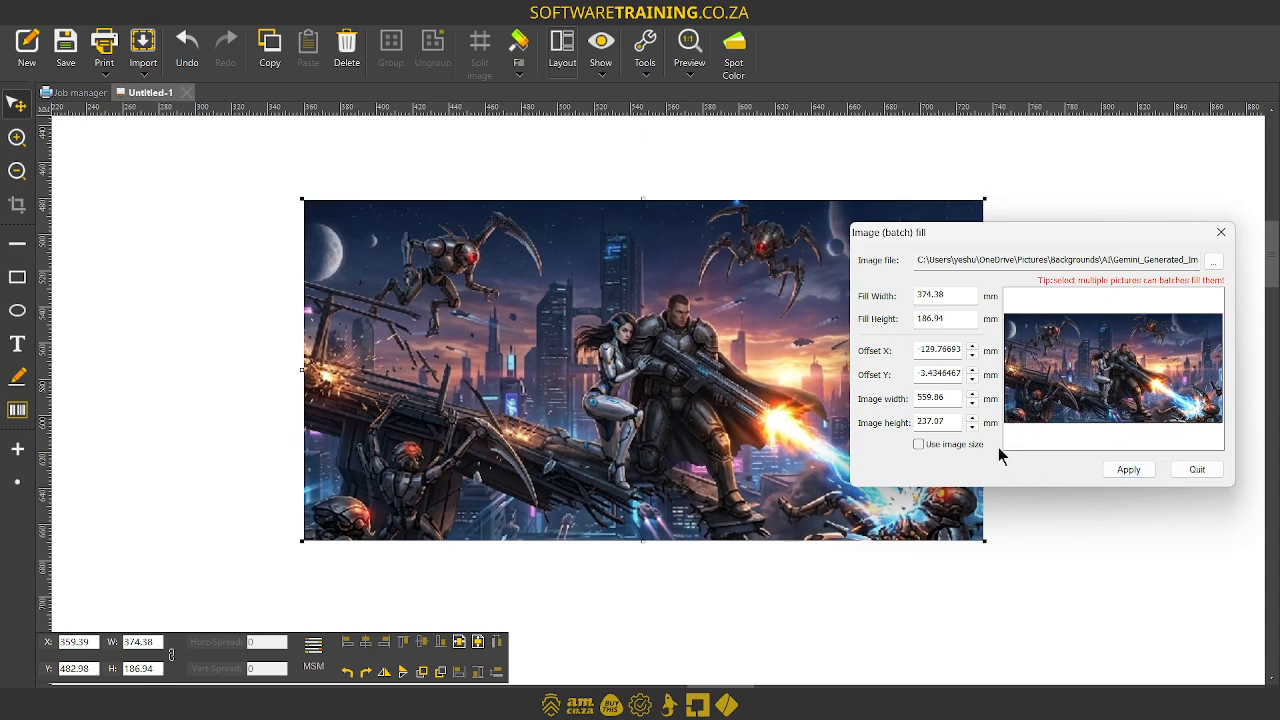
Step: Apply the fill with the Use image size option enabled, and switch the option back off
left_click(919, 444)
left_click(1126, 470)
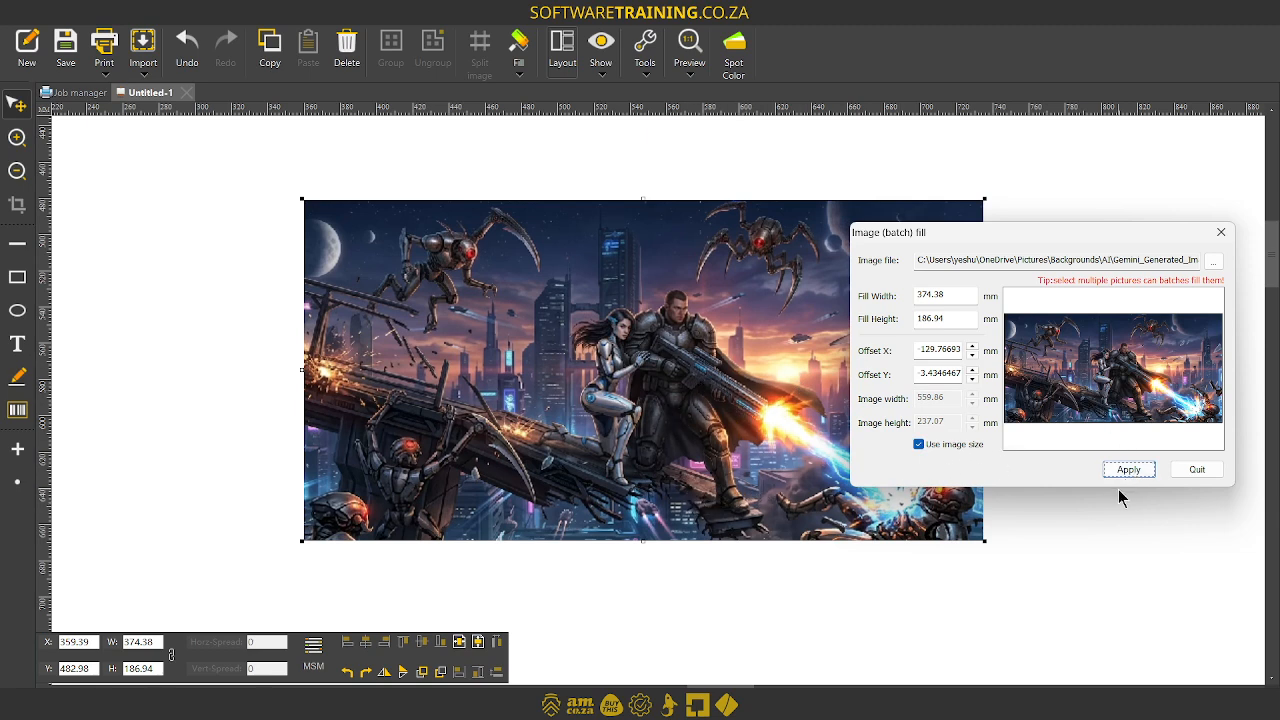
left_click(918, 444)
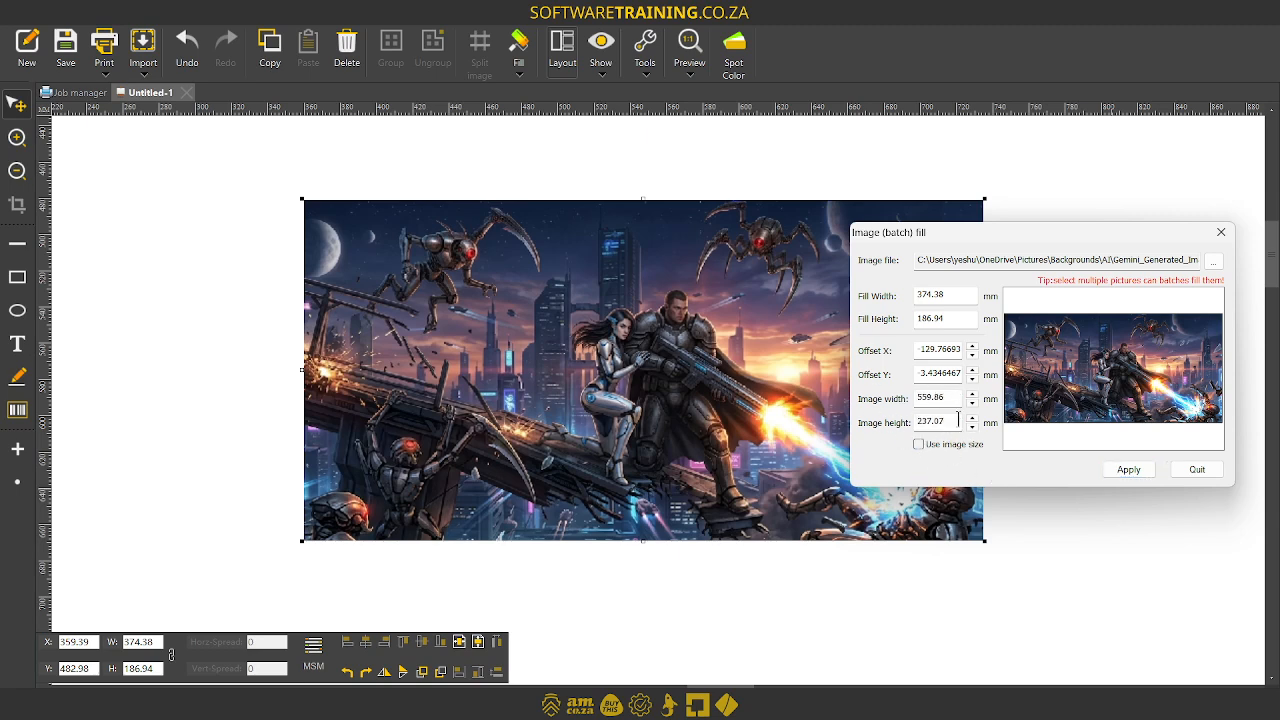
Step: Set the fill's image width to 600 mm and apply it
double_click(955, 403)
left_click(956, 421)
double_click(954, 403)
type("600")
left_click(1128, 470)
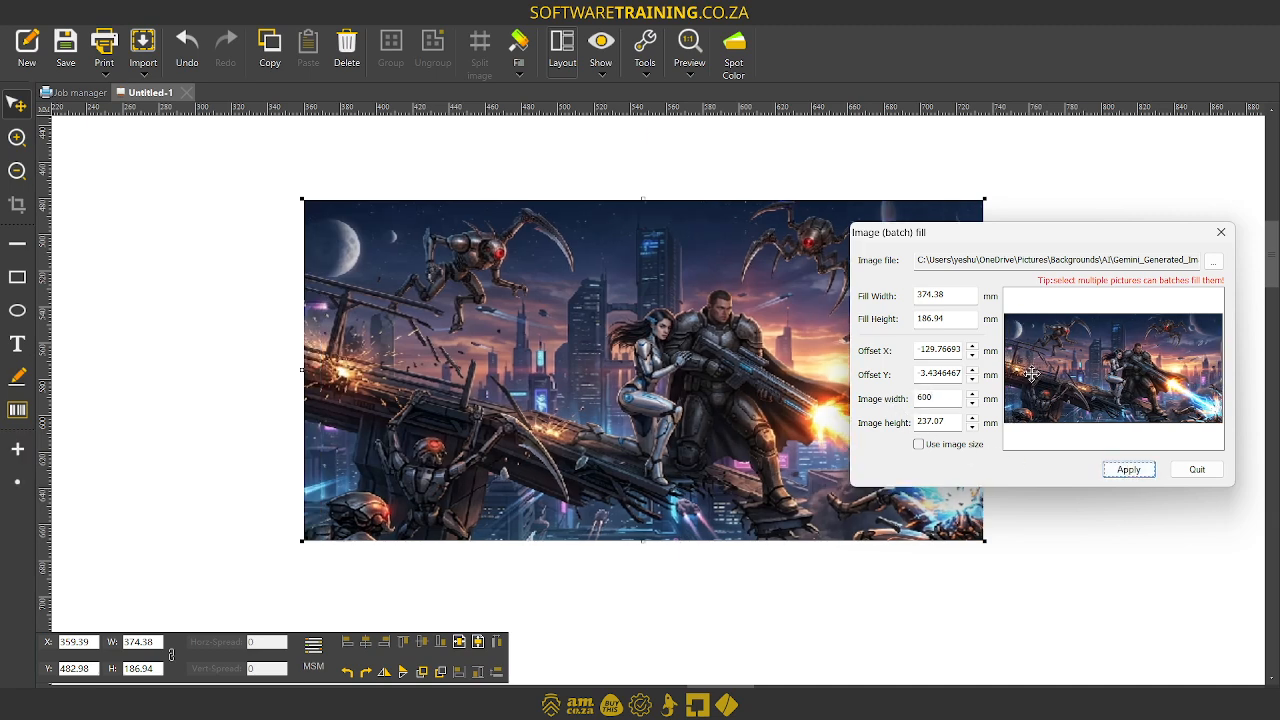
Step: Apply the fill with an image width of 20 mm, and again with an image width of 300 mm
left_click(941, 401)
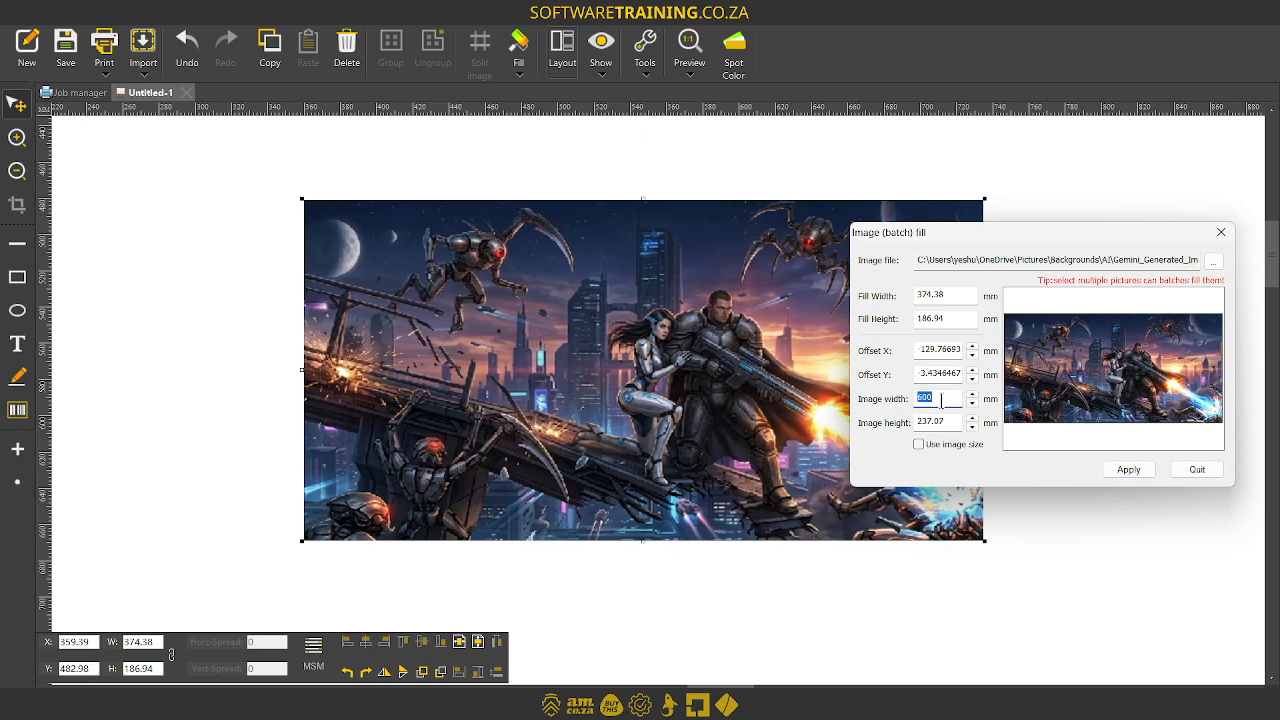
type("20")
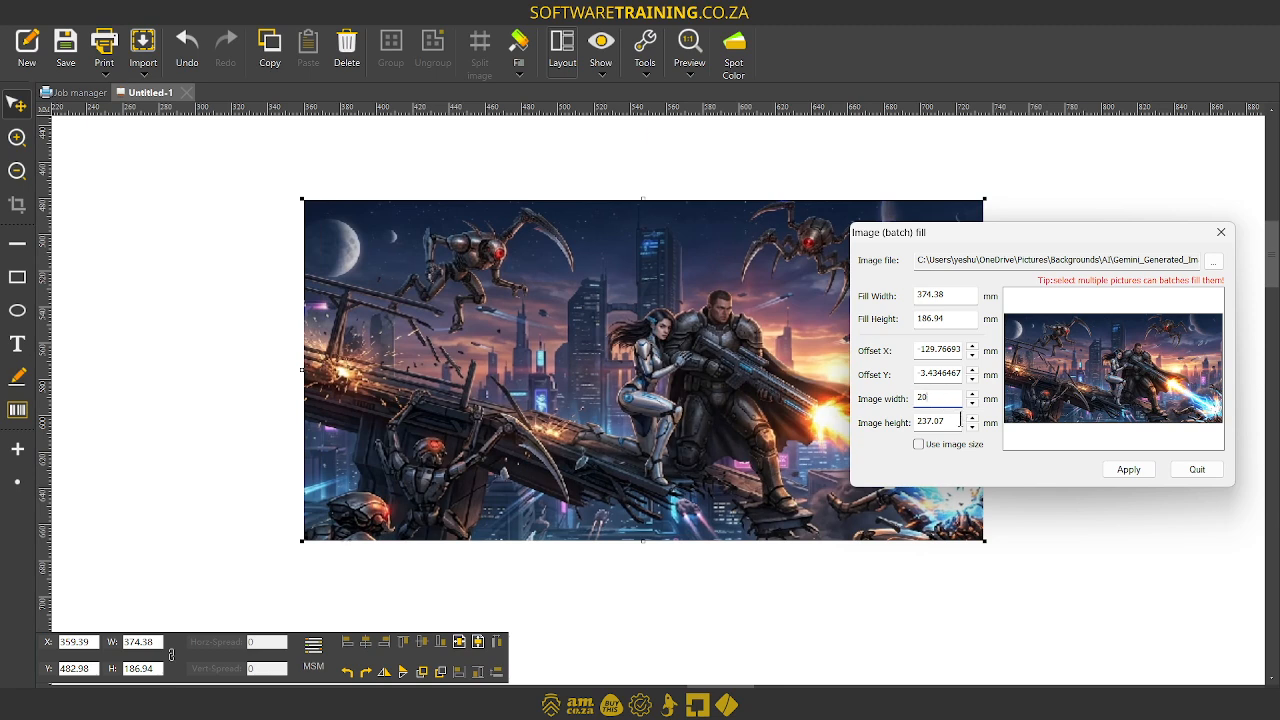
left_click(1128, 472)
double_click(940, 398)
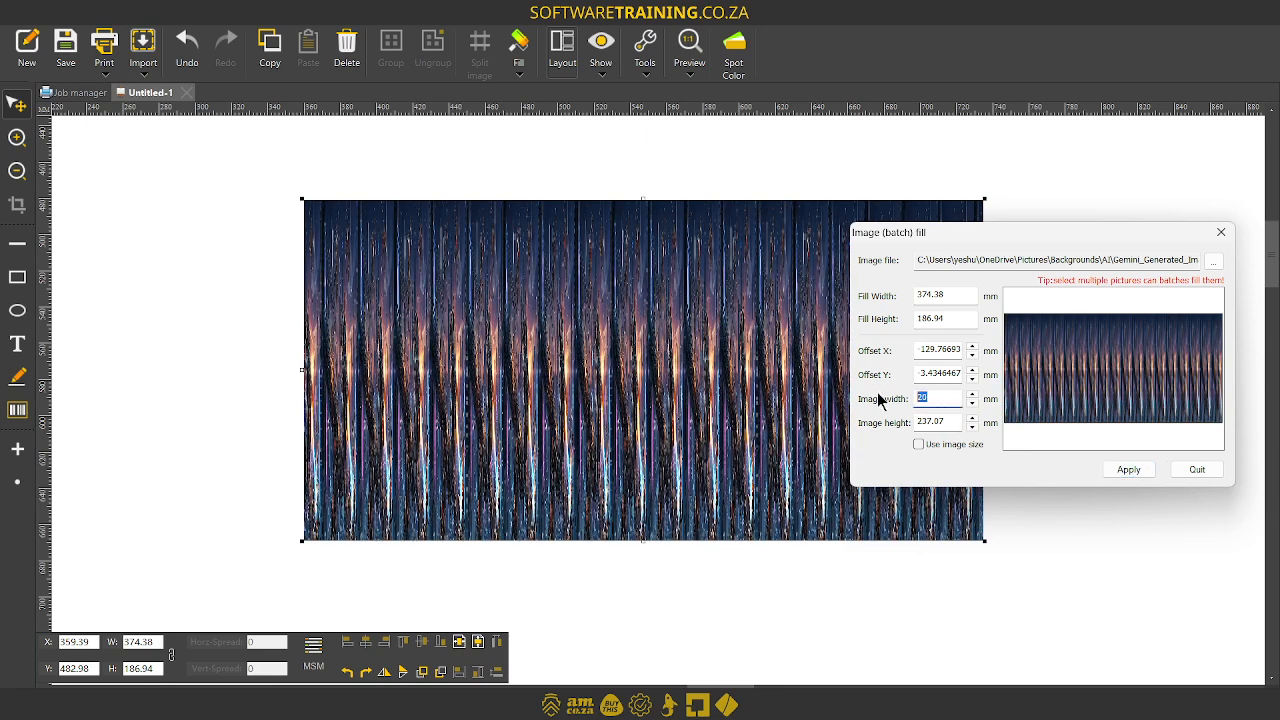
type("300")
left_click(1124, 471)
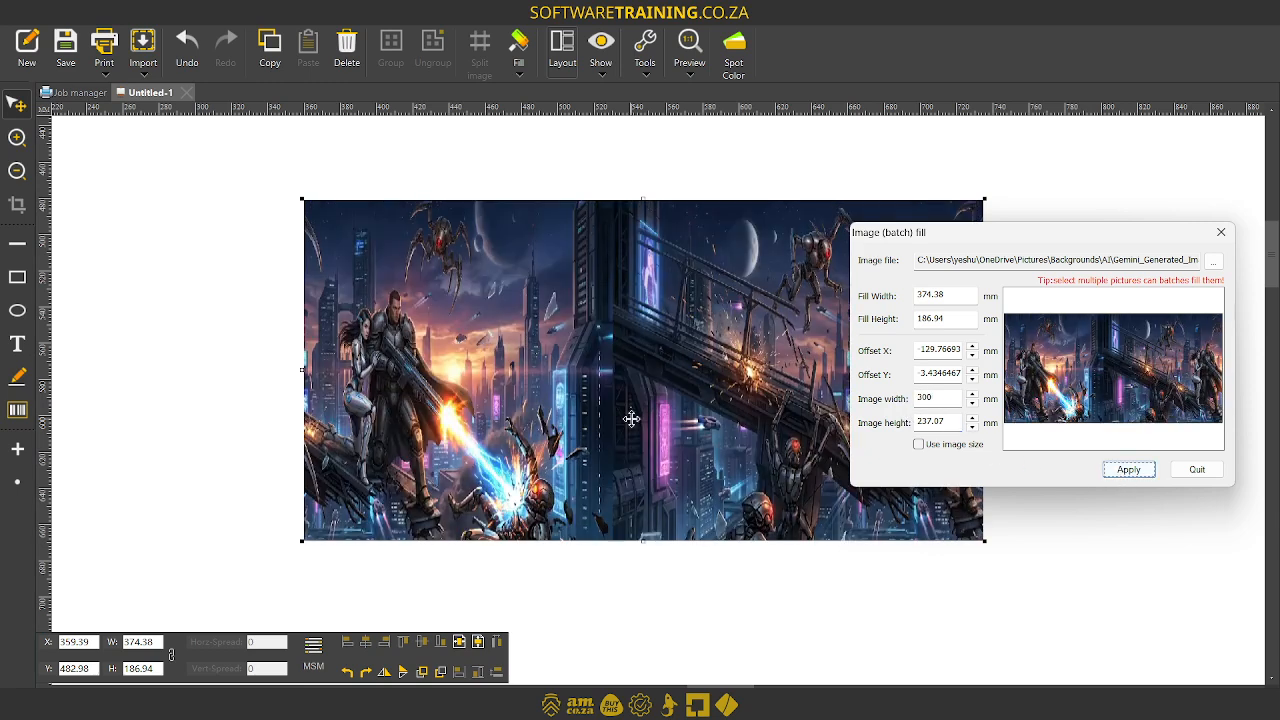
Step: Try restoring the image proportions by applying the Use image size option, and disable it again
left_click(932, 399)
left_click(919, 446)
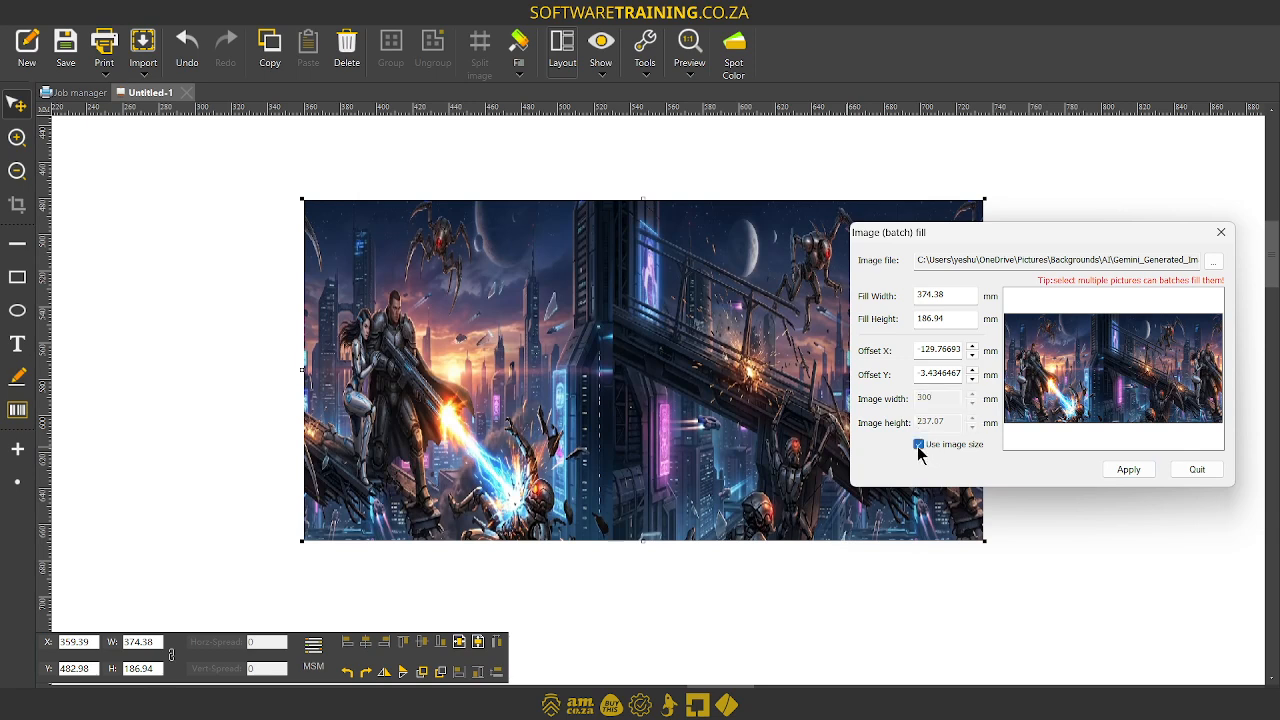
left_click(1130, 471)
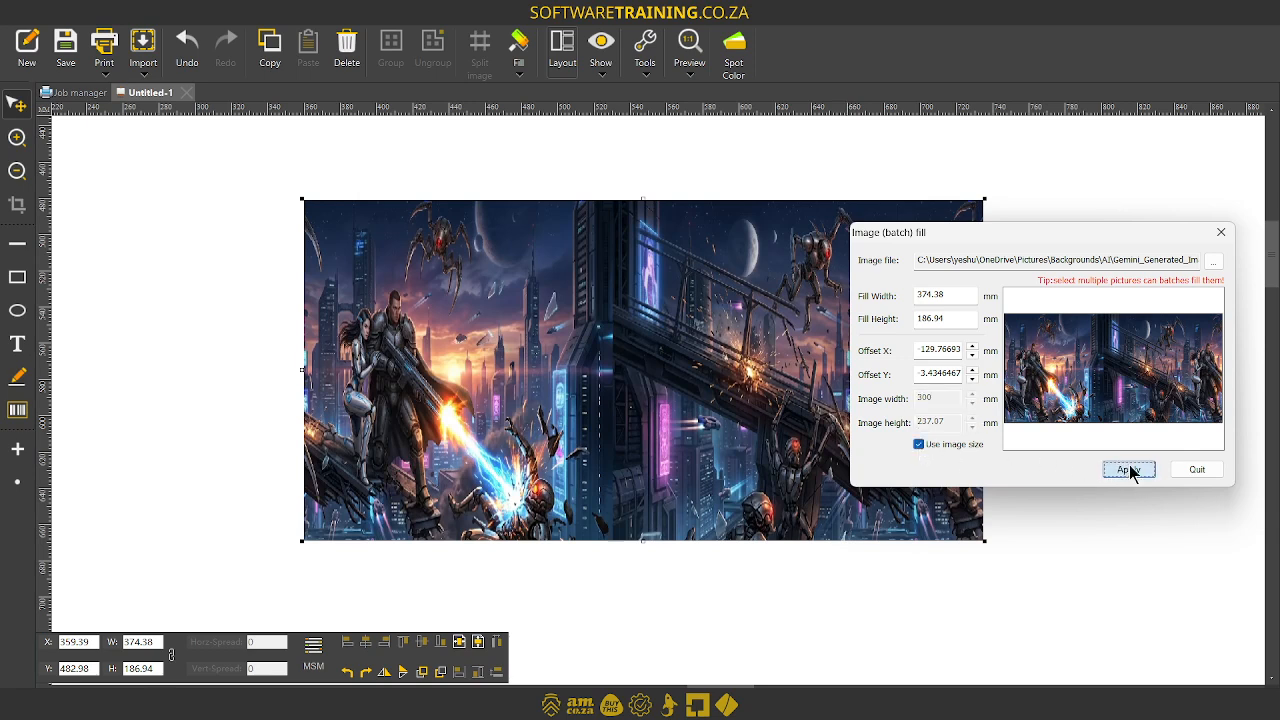
left_click(919, 444)
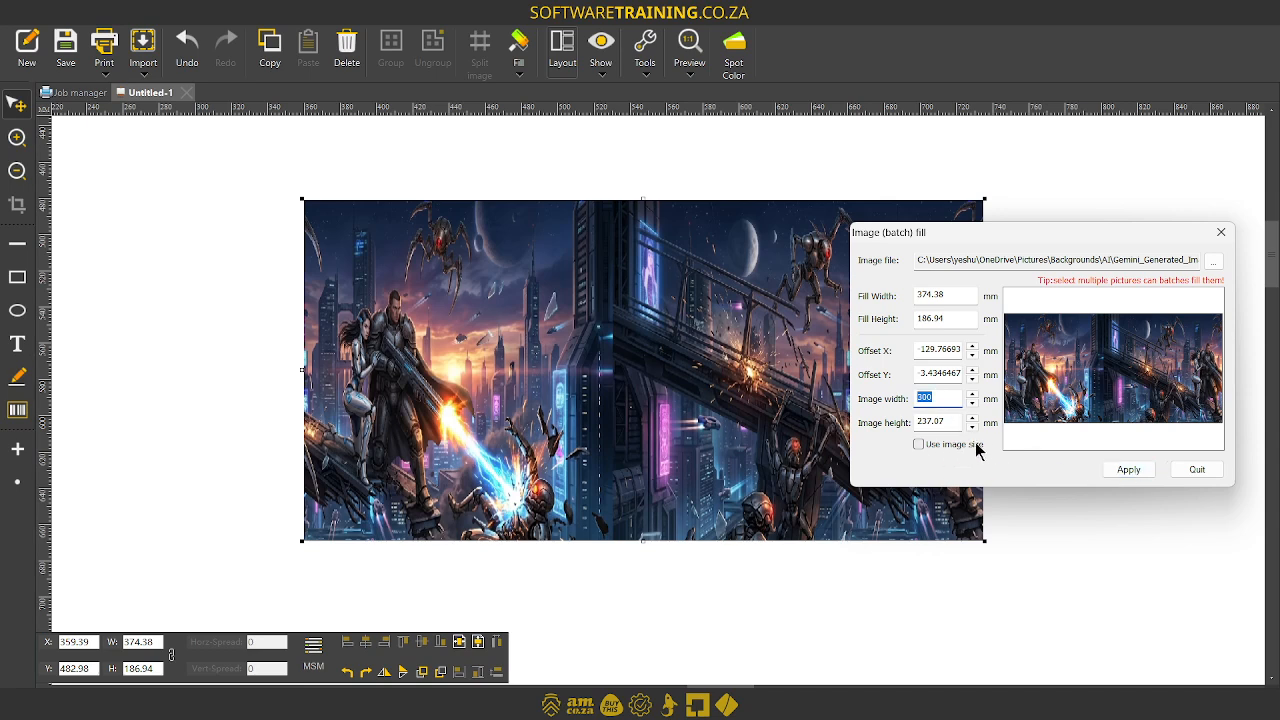
right_click(952, 404)
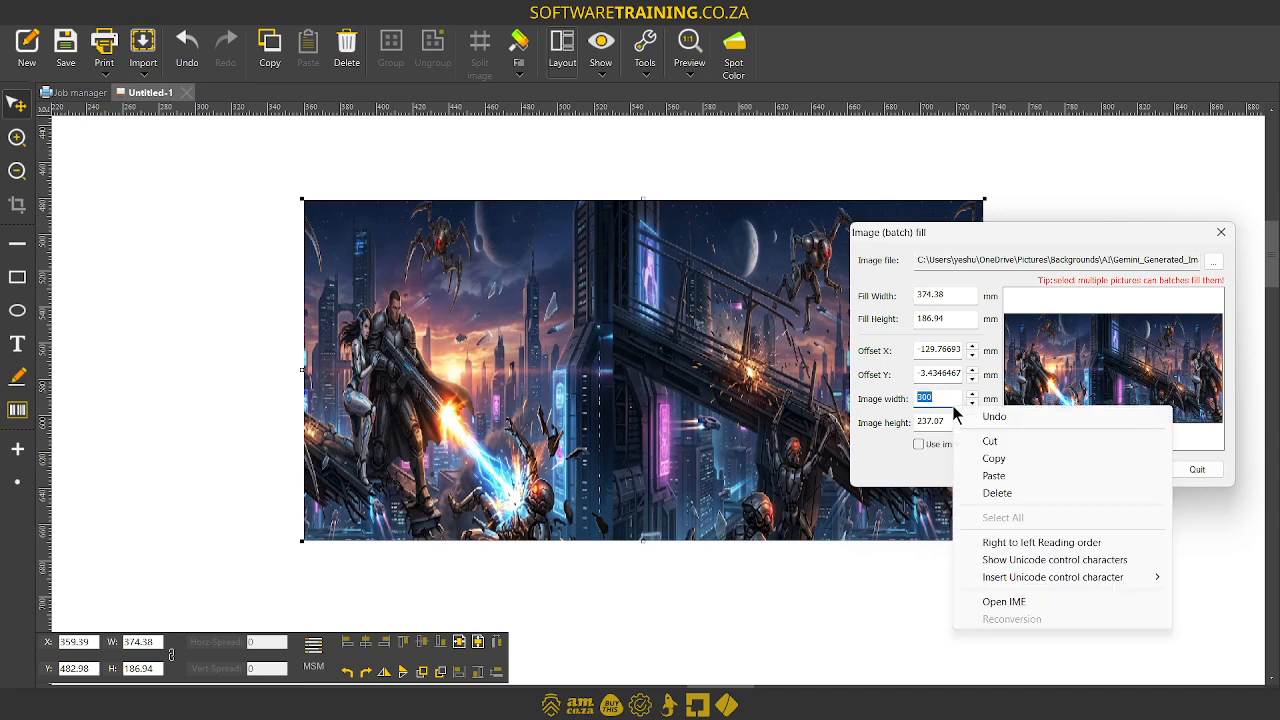
left_click(1030, 476)
left_click(1128, 469)
left_click(1062, 399)
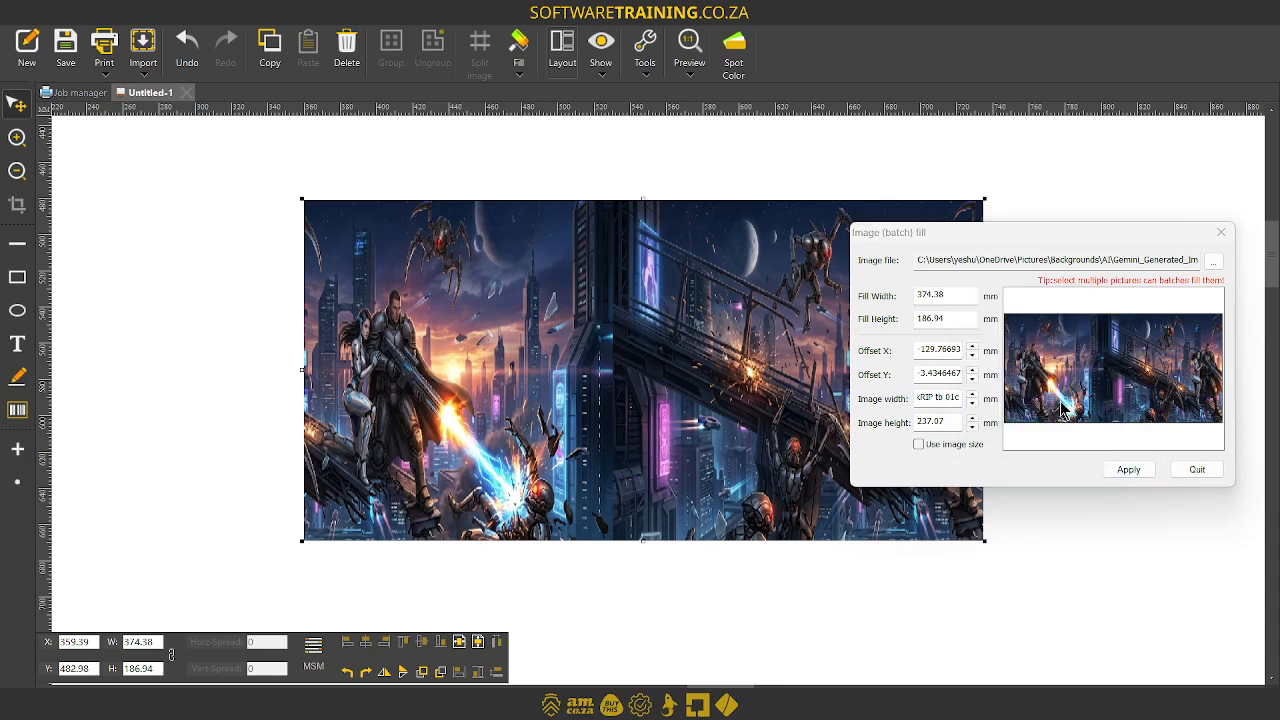
Step: Set the fill's image width to 510 mm, refine it to 512 mm, and apply it
left_click(940, 397)
key("BackSpace")
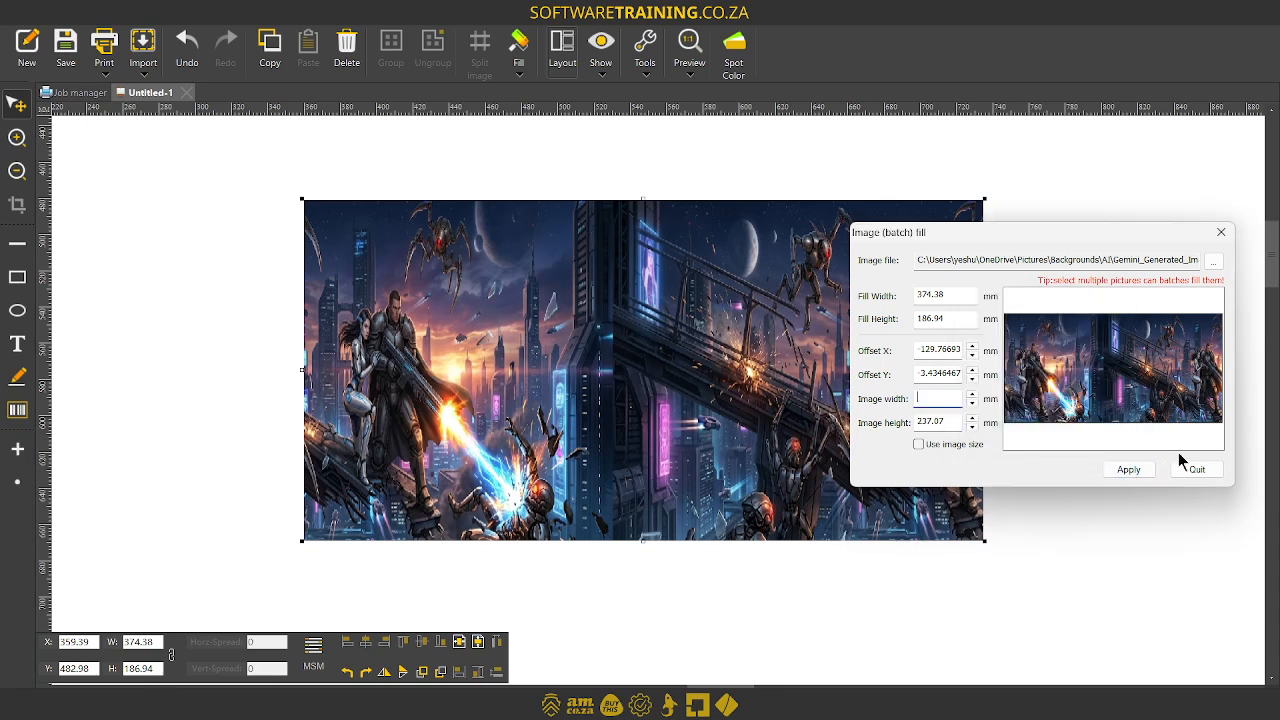
left_click(1116, 469)
left_click_drag(953, 397, 900, 393)
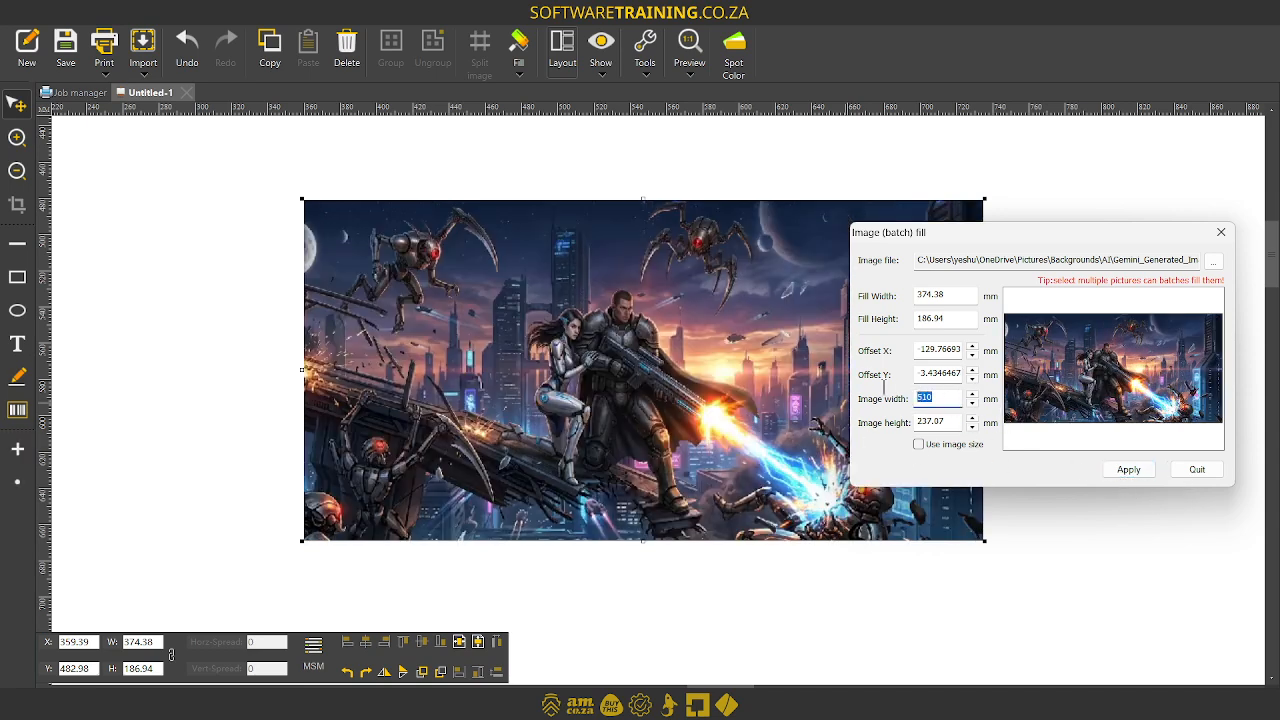
type("512")
left_click(1129, 470)
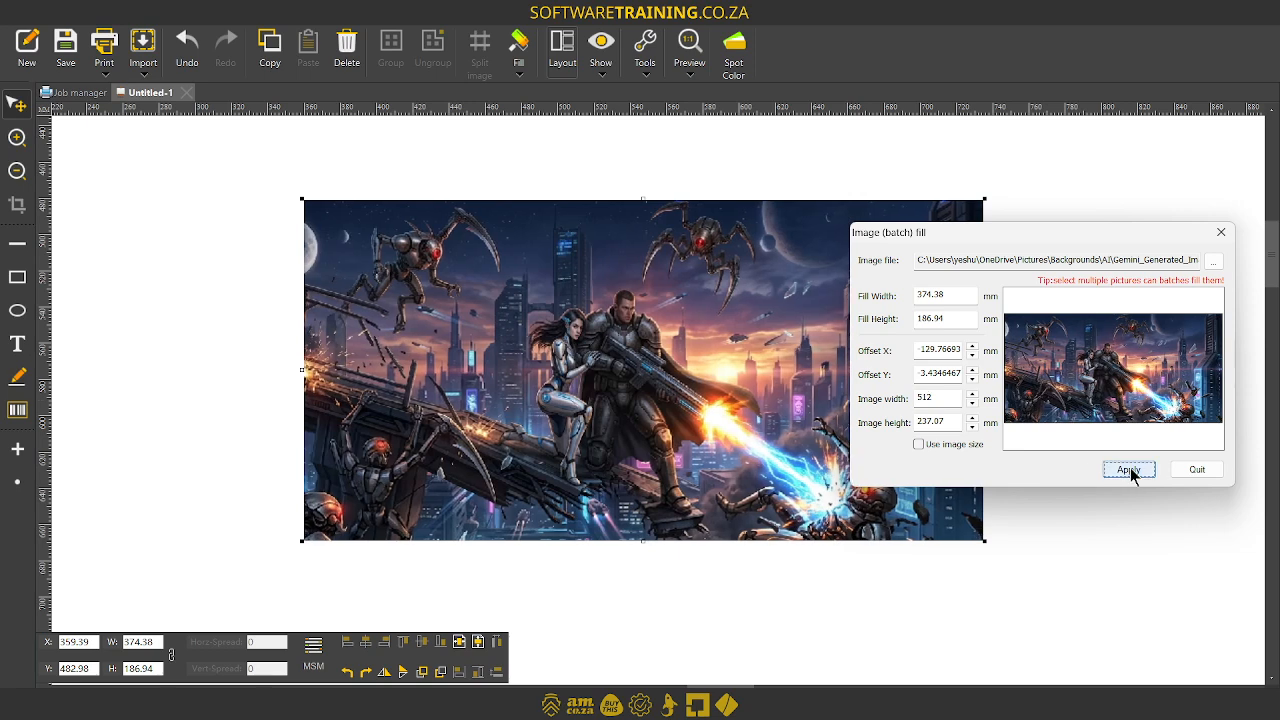
Step: Shift the image in the fill preview to offsets of about X -110.3, Y -2.3 mm, apply it, and close the fill settings
left_click_drag(1096, 396, 1128, 402)
left_click(1131, 472)
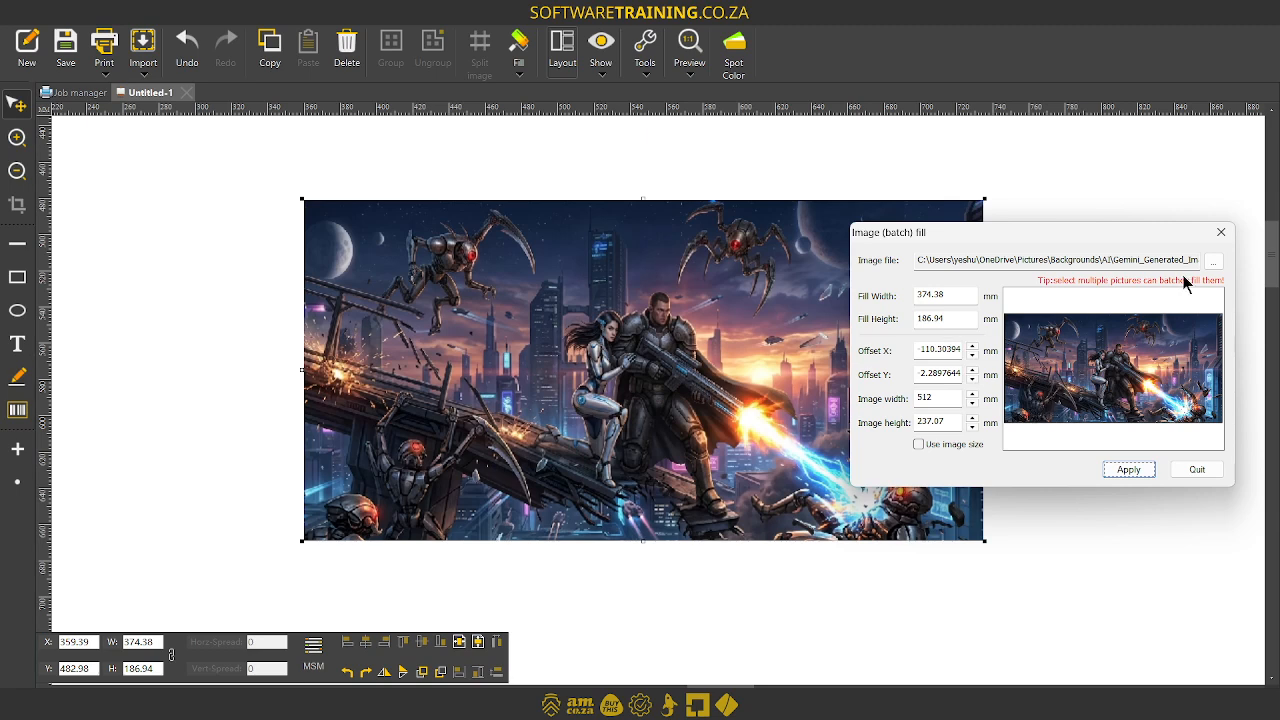
left_click(1199, 469)
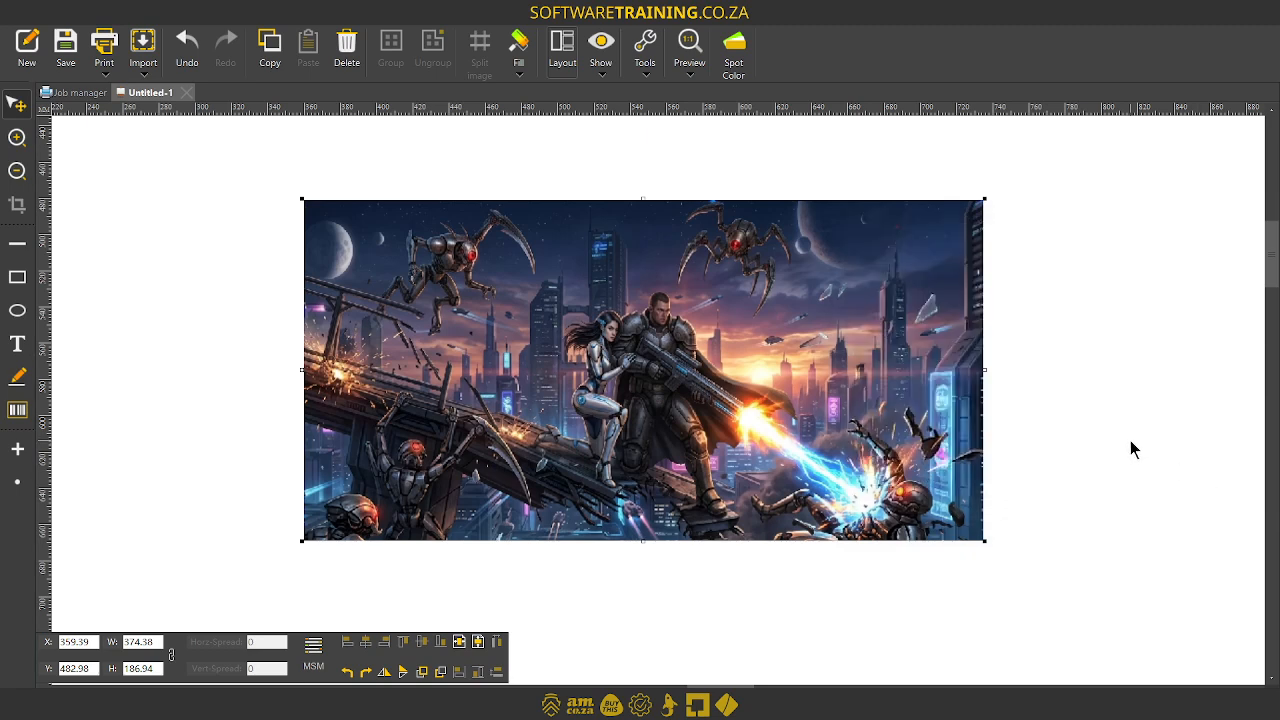
Step: Scale the image-filled rectangle to about 390 × 195 mm and move it to about X 366, Y 477 mm
left_click_drag(761, 428, 791, 444)
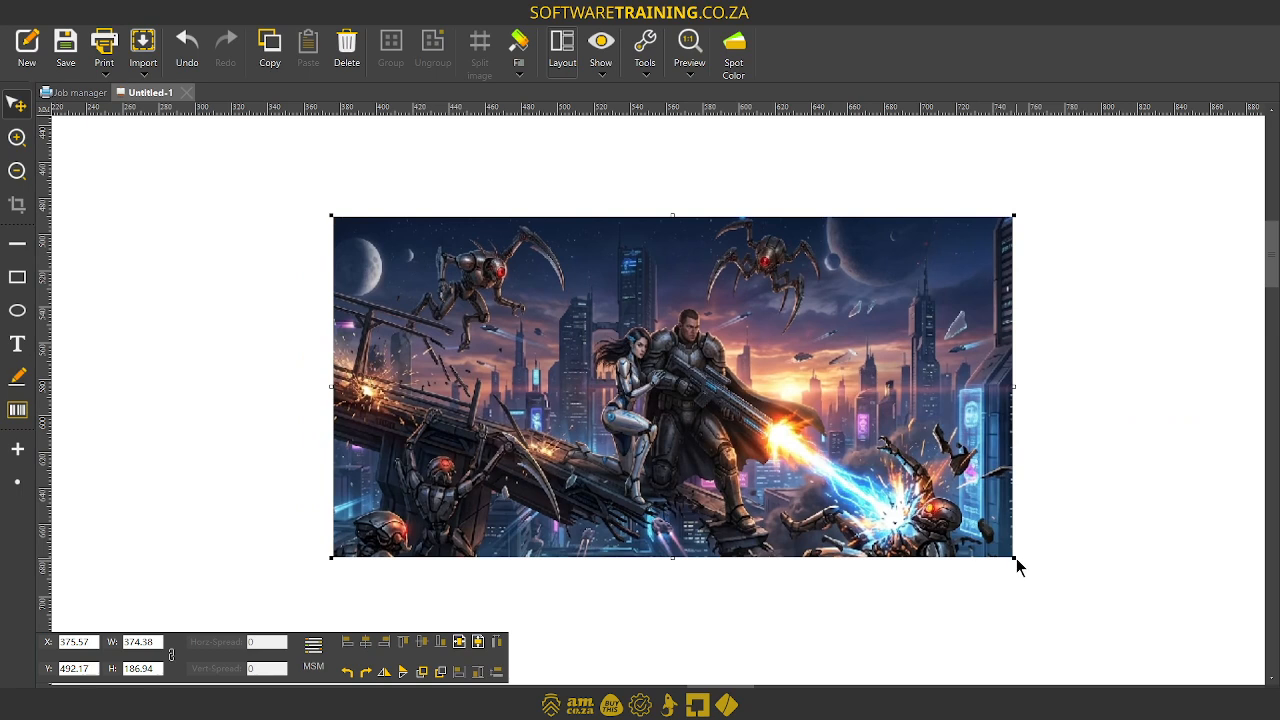
left_click_drag(1013, 559, 978, 499)
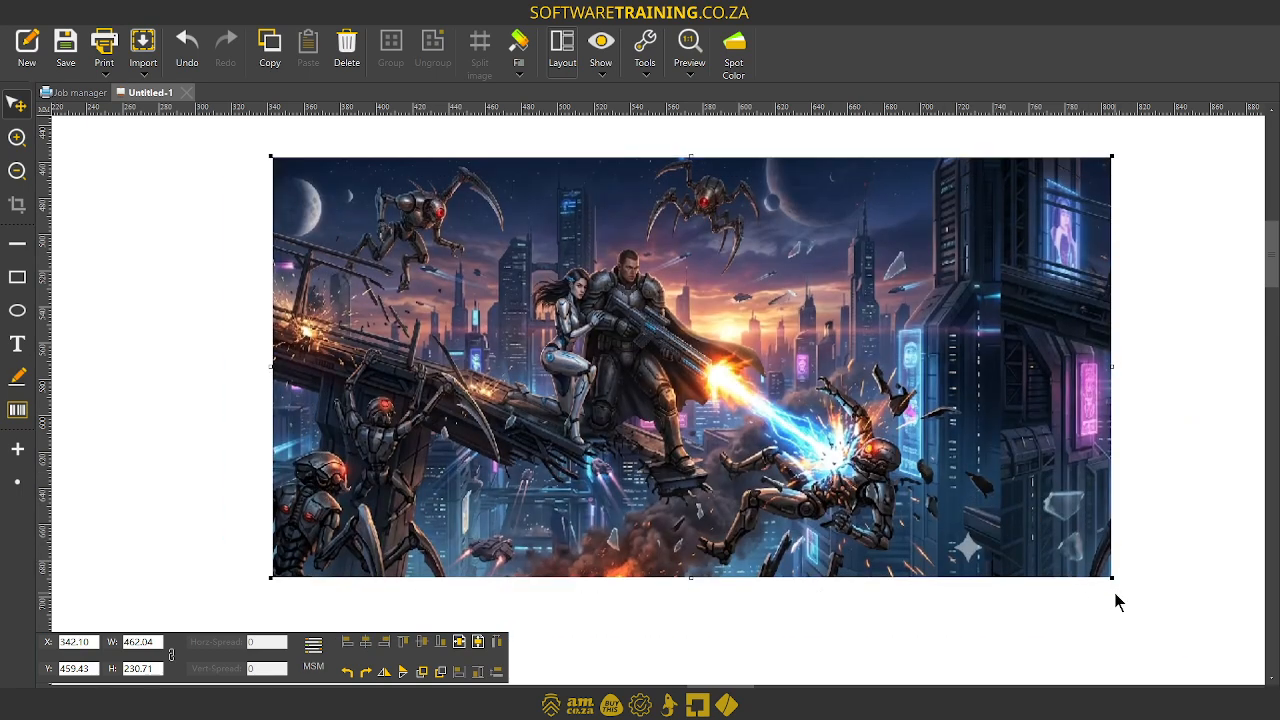
left_click_drag(1112, 579, 982, 514)
left_click_drag(822, 402, 866, 434)
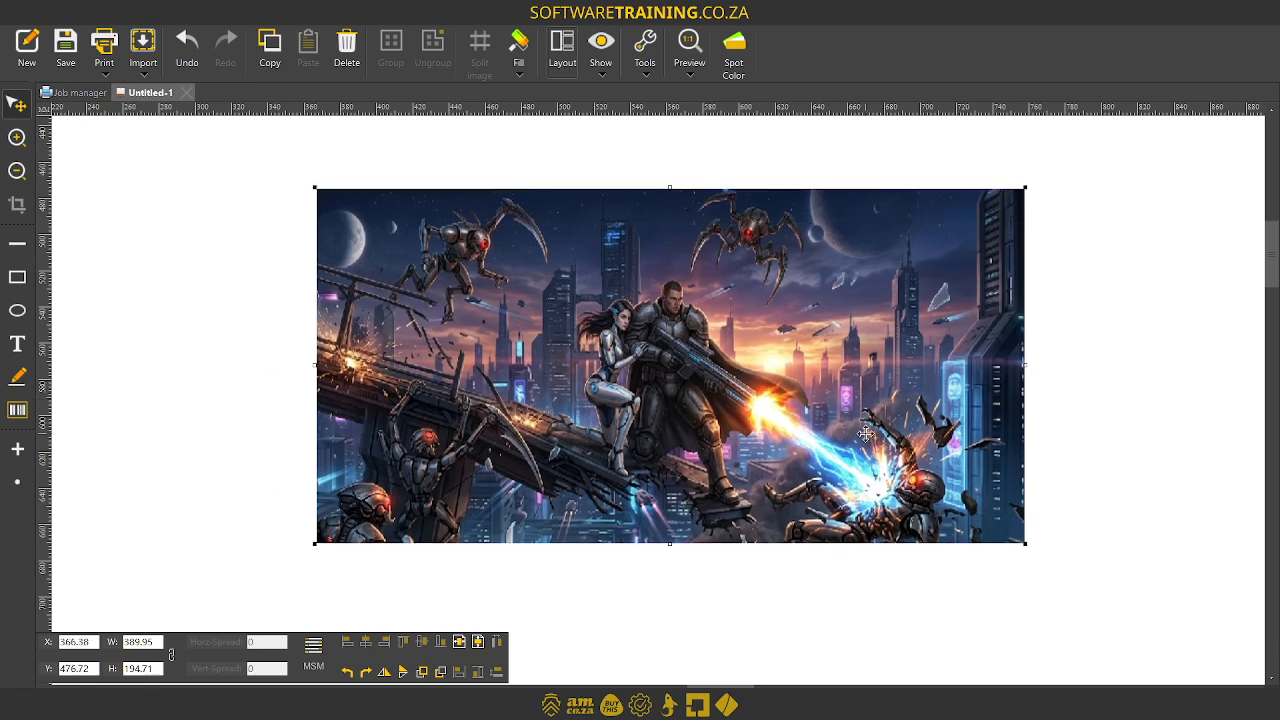